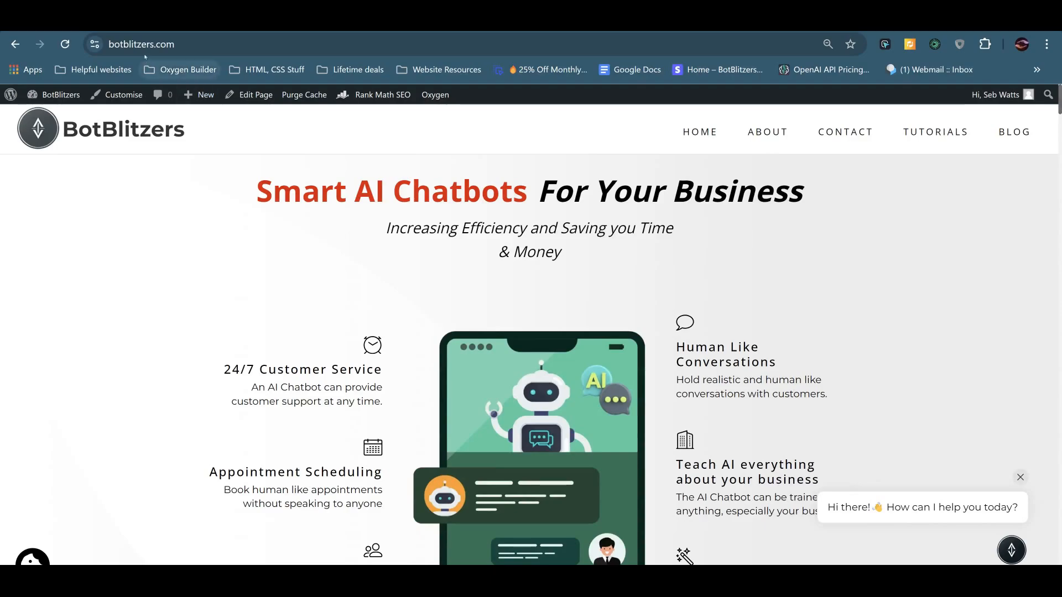
Step: Look through the BotBlitzers homepage, dismissing the pop-up, down to the monthly subscription packages in the pricing table
scroll(510, 259, down, 15)
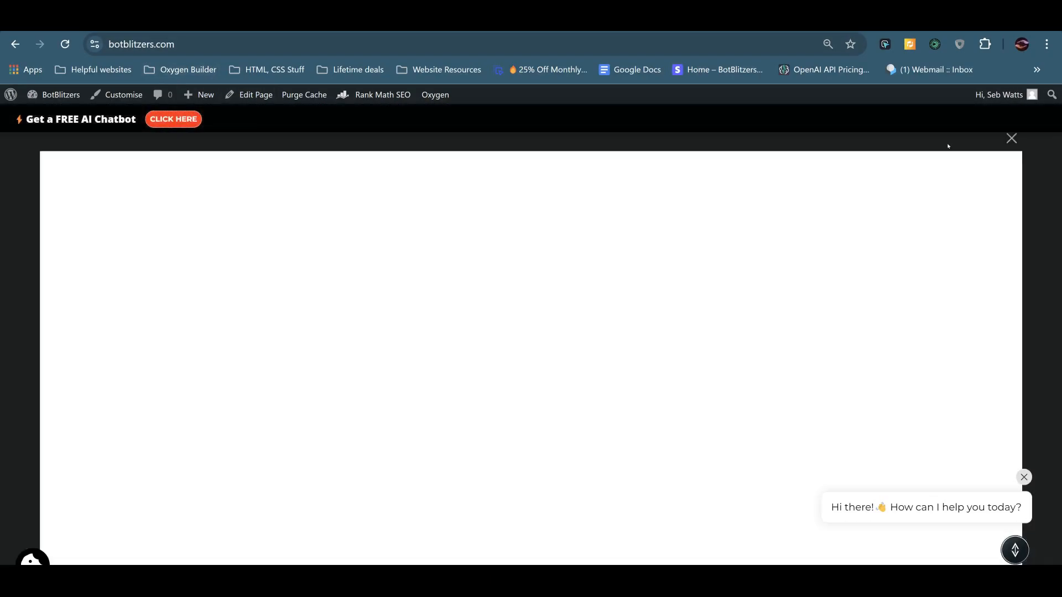
click(1015, 141)
scroll(531, 332, down, 20)
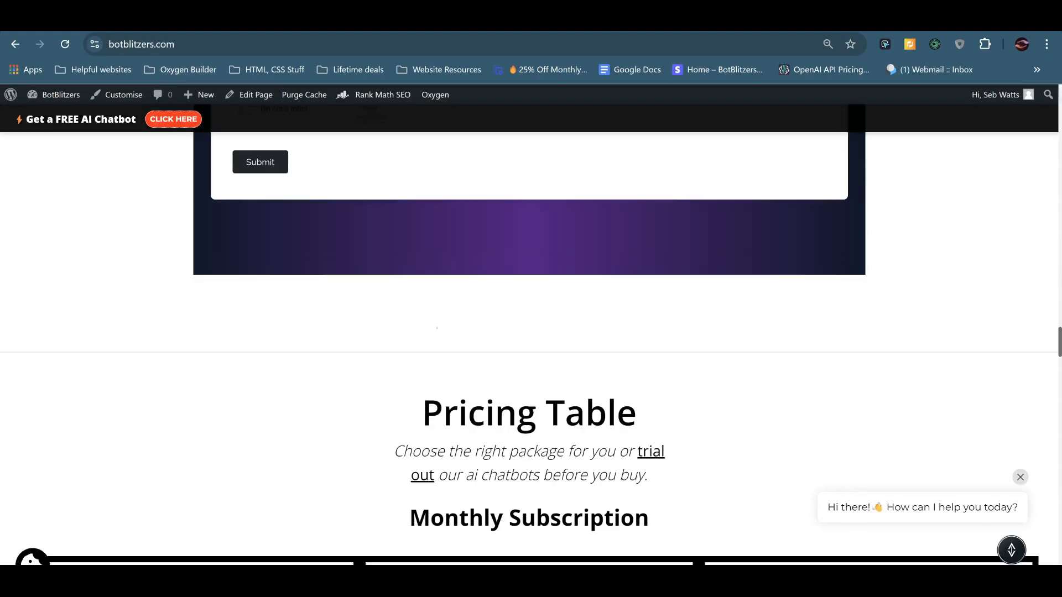
scroll(531, 332, up, 9)
scroll(475, 334, down, 20)
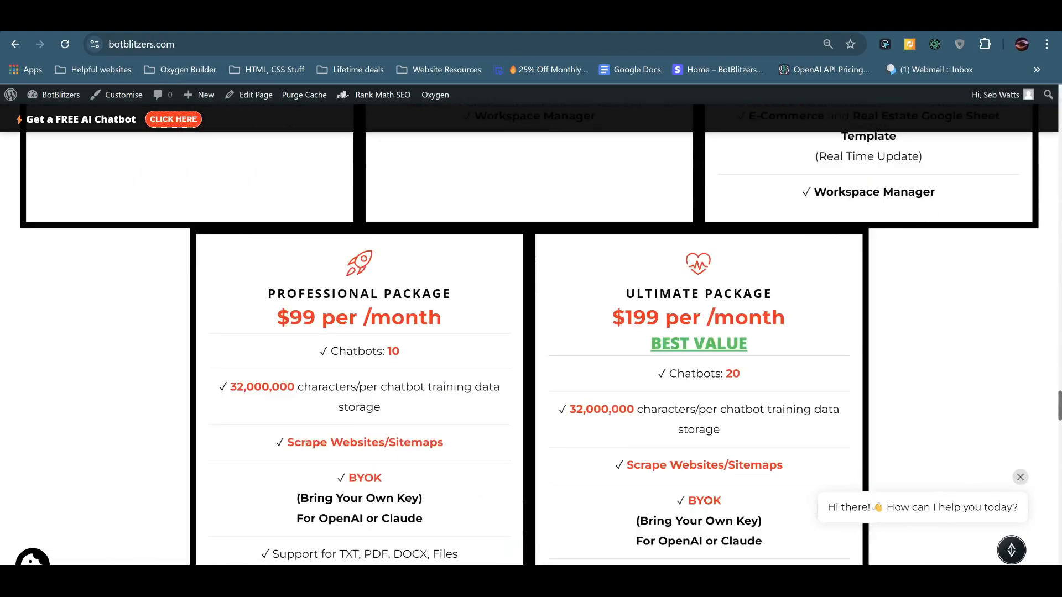
click(475, 334)
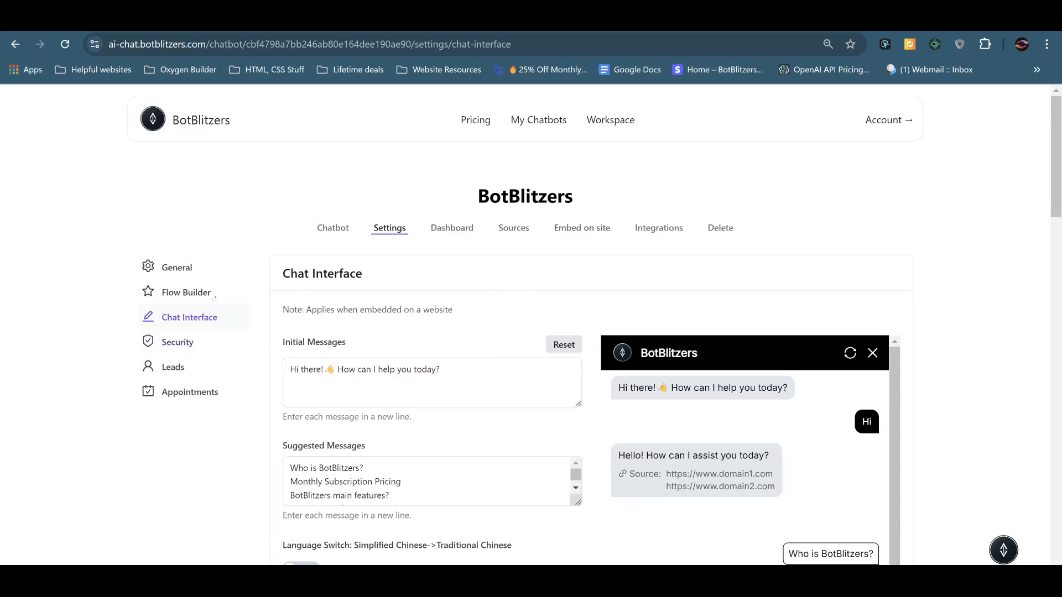
Step: Open the BotBlitzers chatbot's Chat Interface settings and review the initial and suggested messages in the chat preview
click(390, 229)
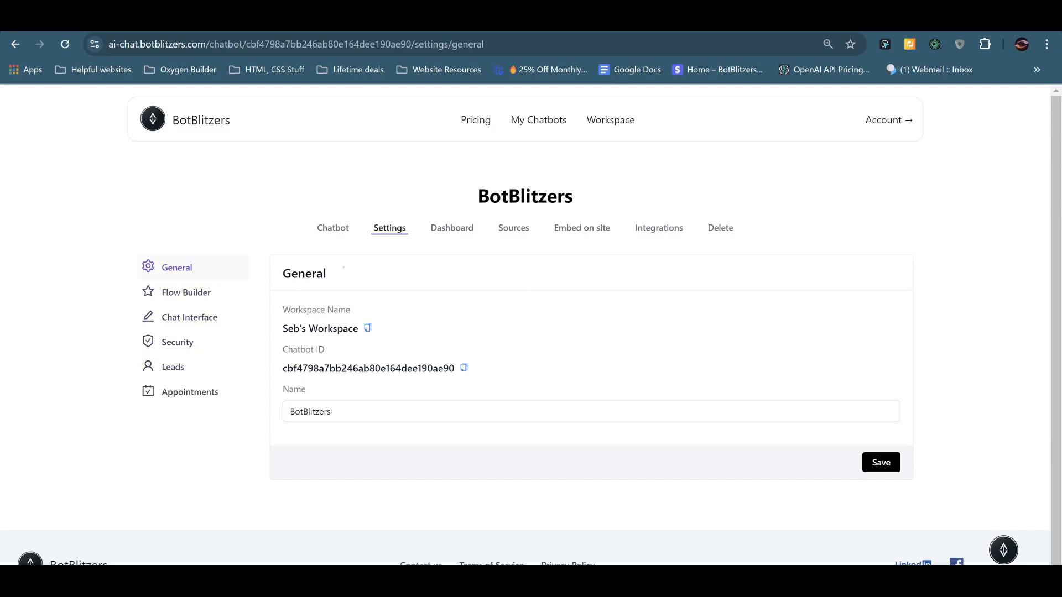
click(198, 319)
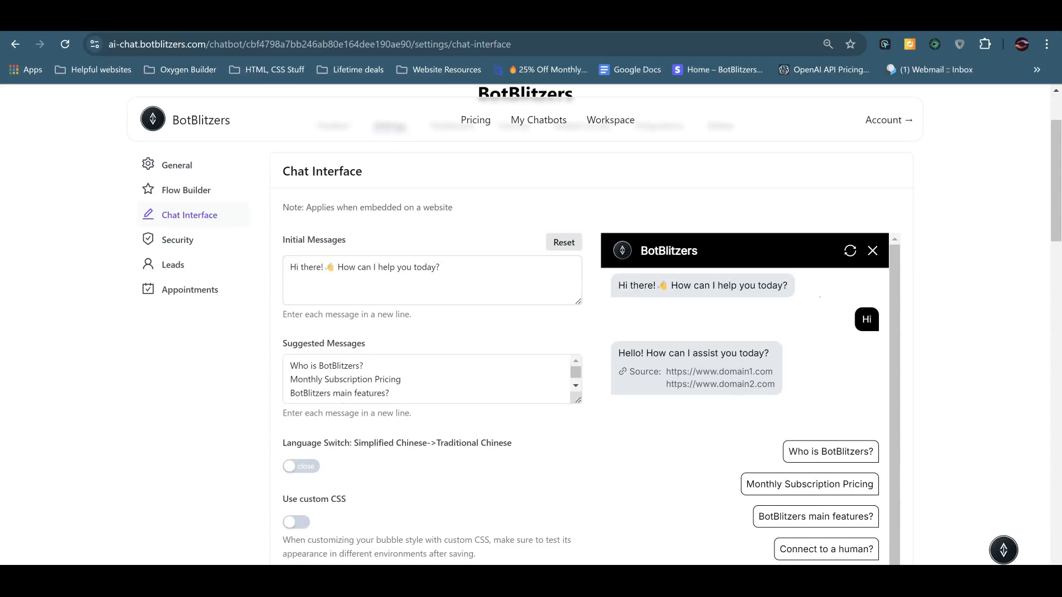
drag(803, 295, 616, 290)
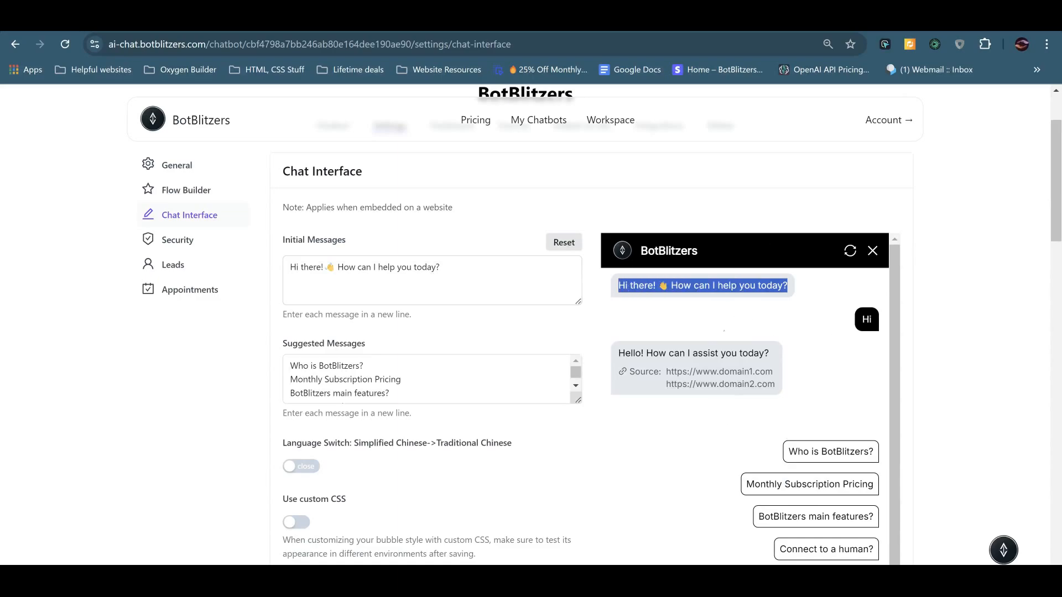
drag(377, 207, 347, 501)
click(453, 472)
scroll(756, 354, down, 2)
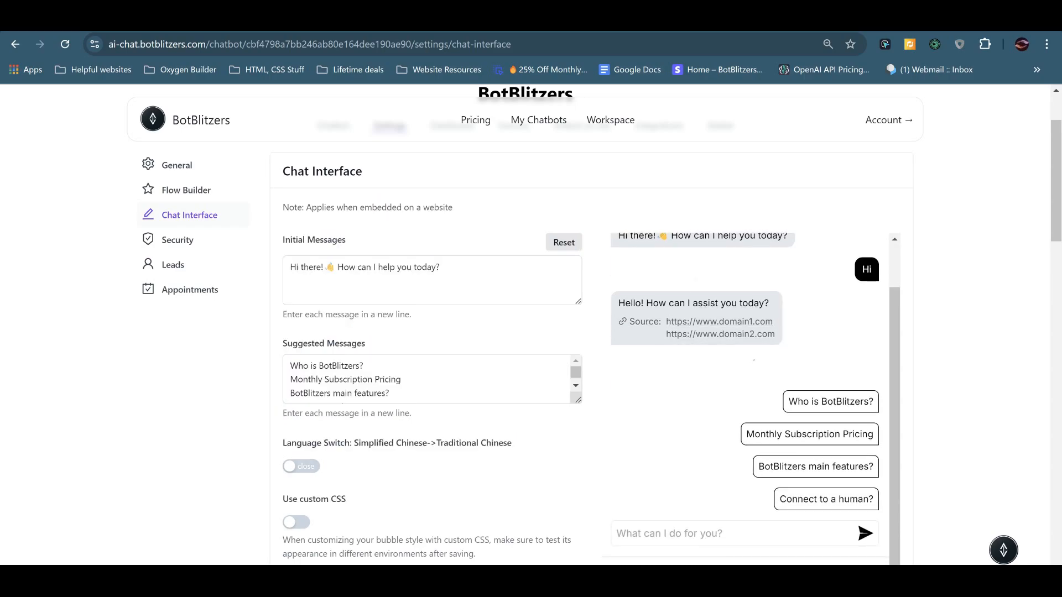
scroll(755, 354, up, 2)
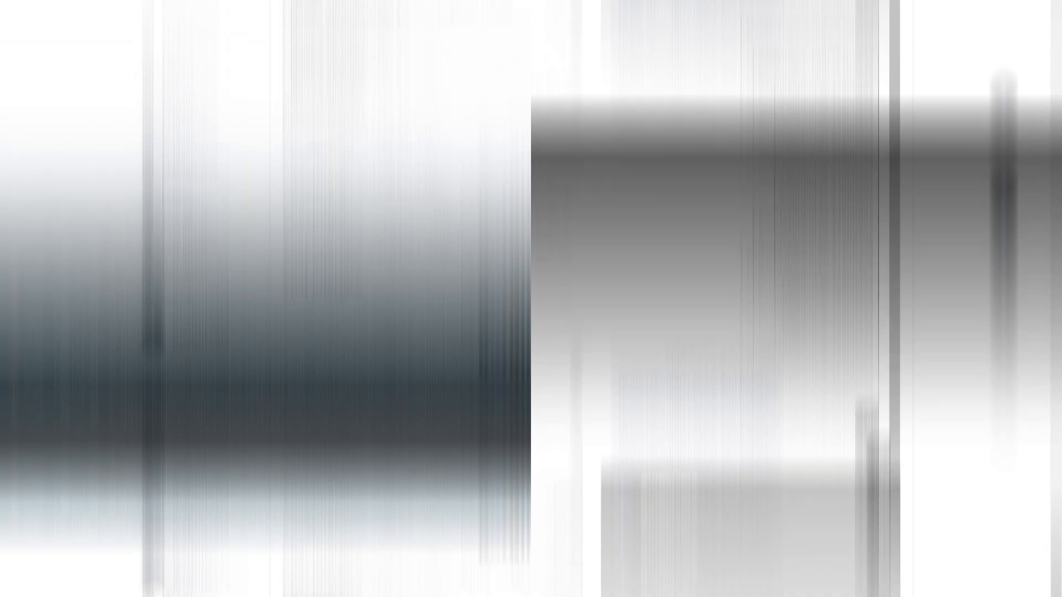
Step: Replace the chatbot's initial message with "Hey" followed by a waving-hand emoji
text(Hey)
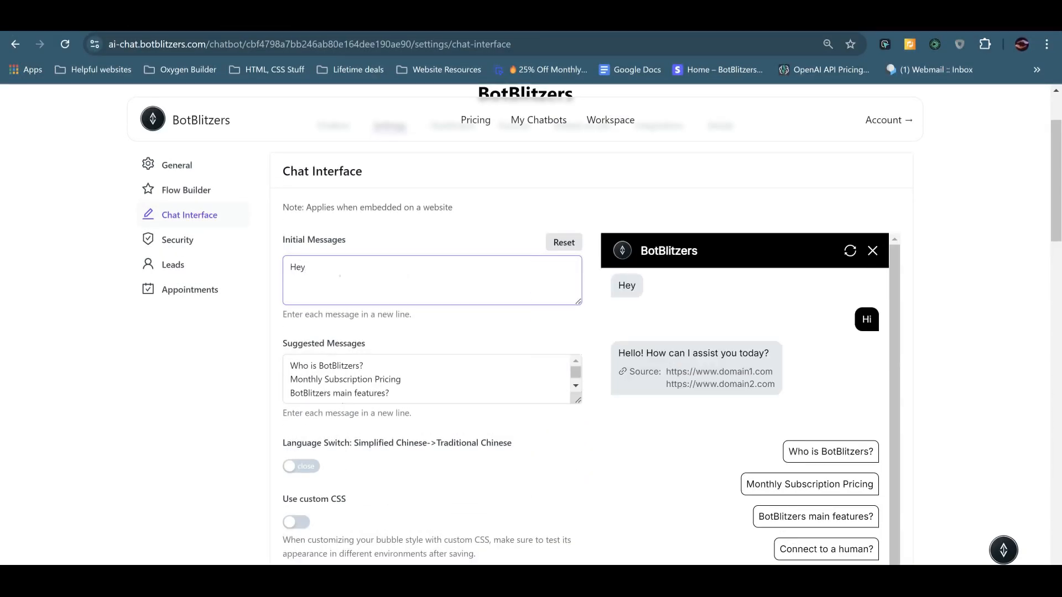
right_click(339, 273)
click(380, 284)
click(336, 419)
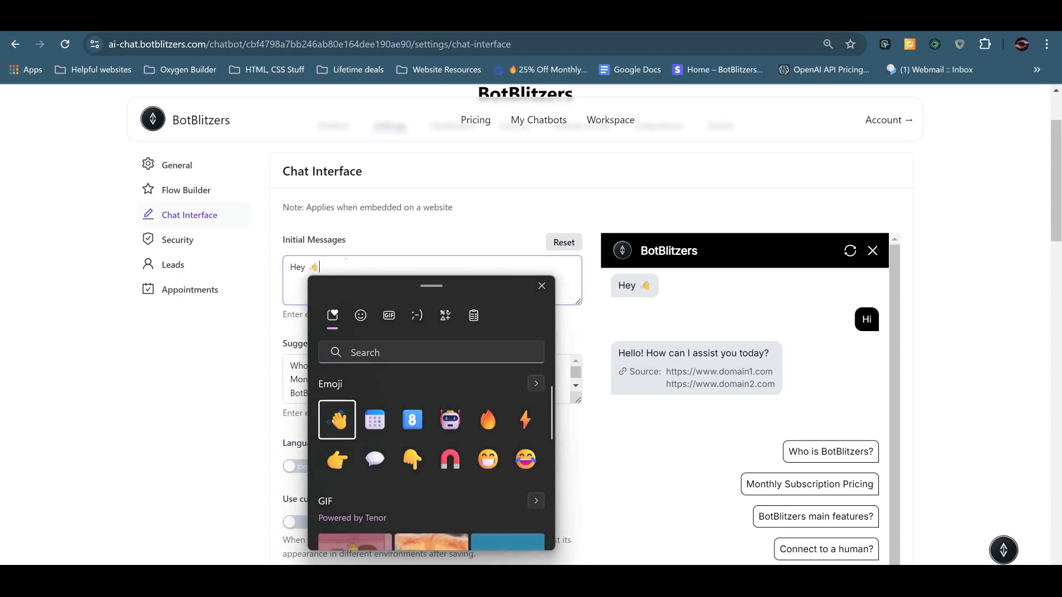
key(Escape)
Step: Continue the initial message with the assistant's name introduction and "I'm here to help you through your struggles and challenges. Ask me anything!"
text(, my name is Jenny and I'm here to)
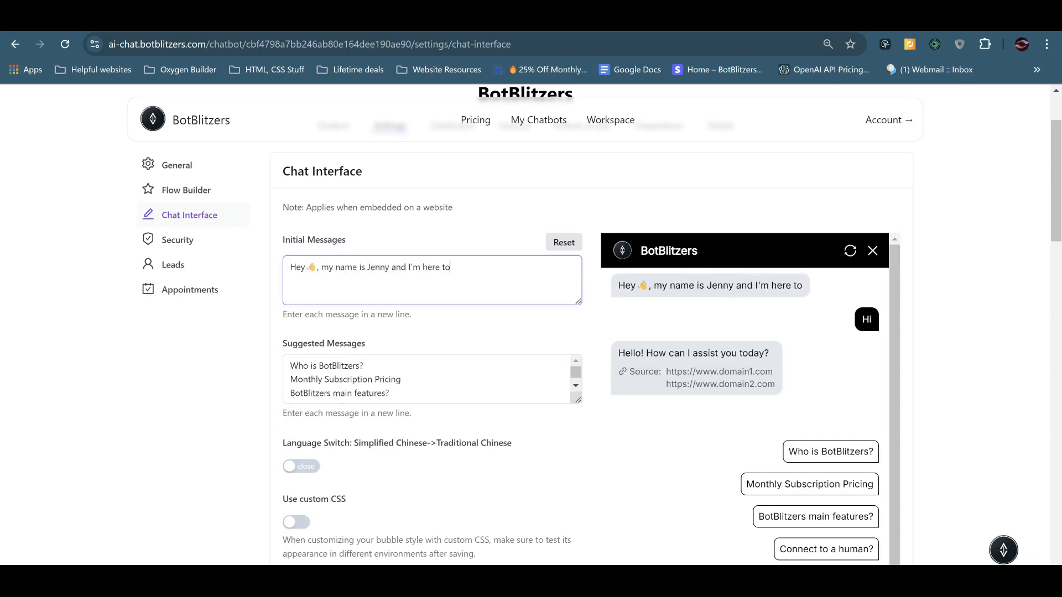
text( help you th)
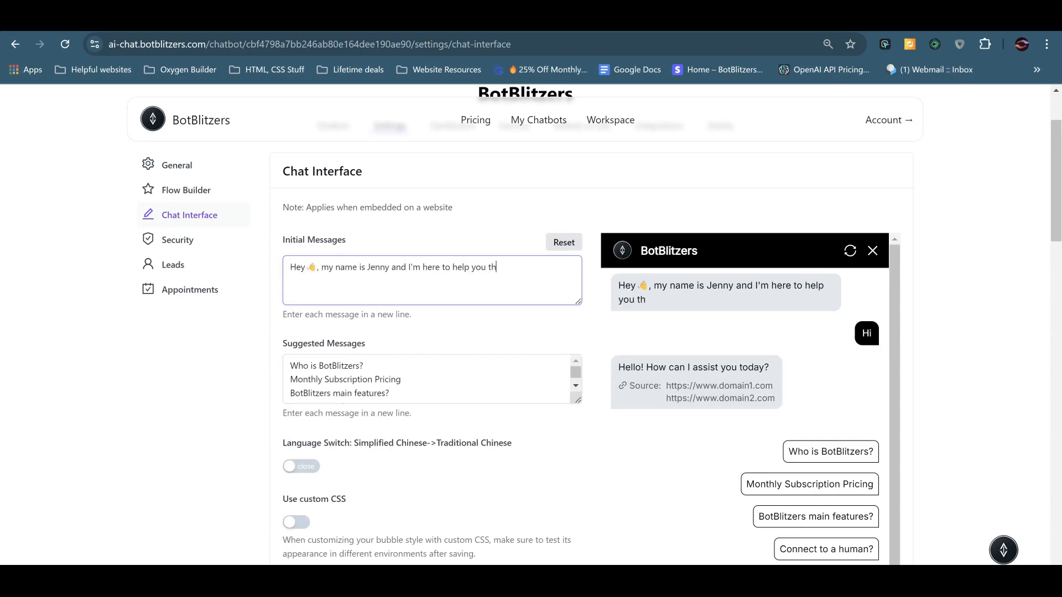
text(rough your strug)
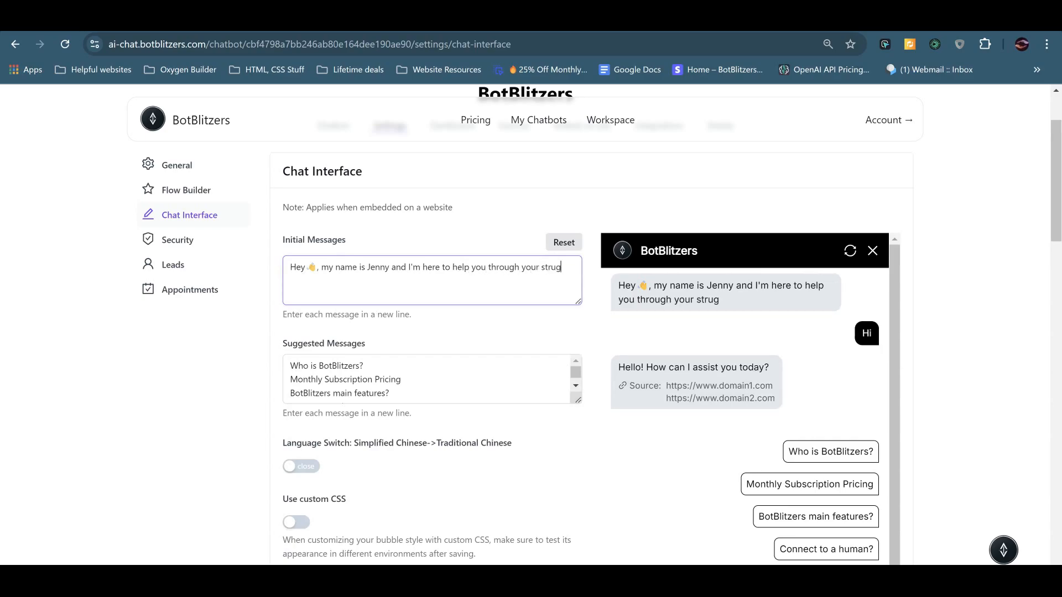
text(gles and)
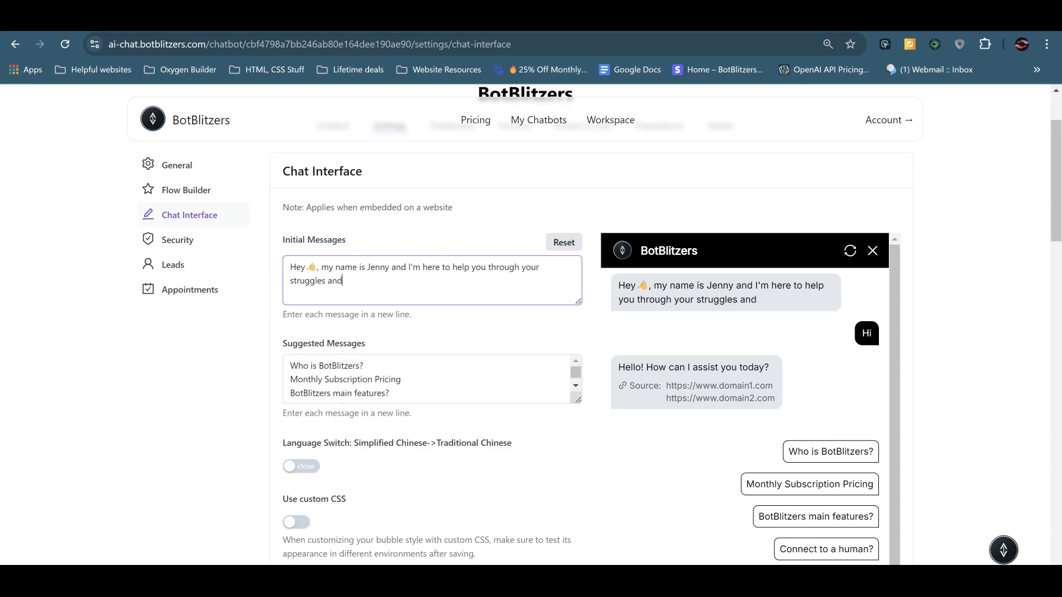
text( challenges. AS)
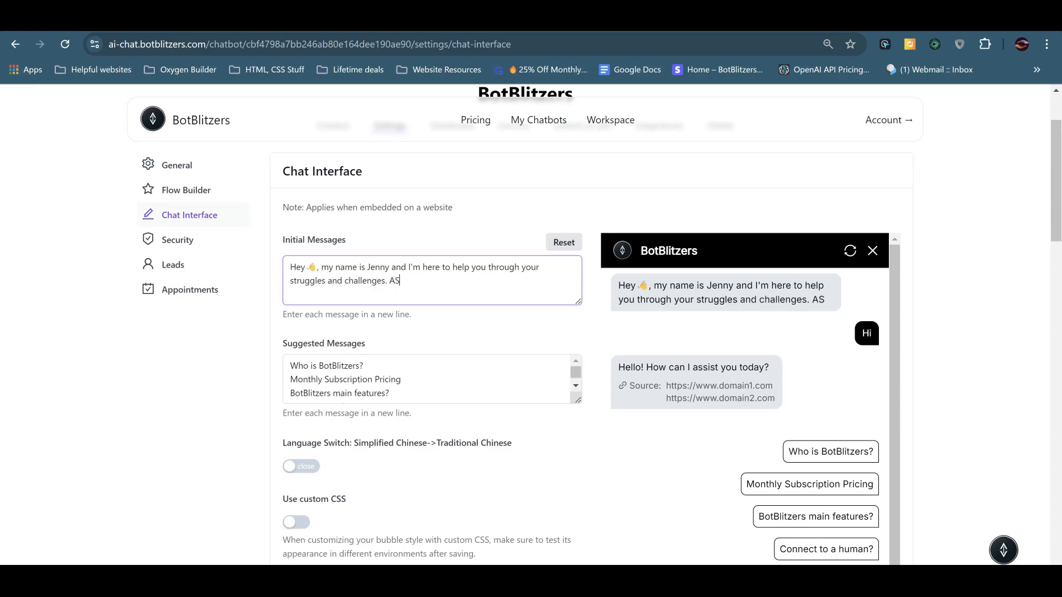
key(BackSpace)
text(sk me anyt)
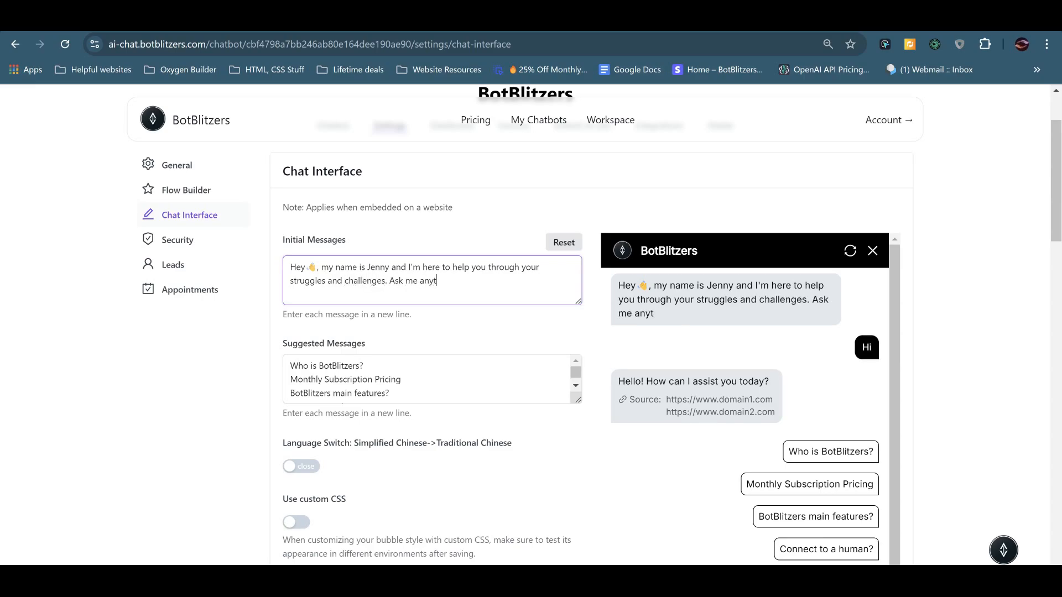
text(hing)
key(BackSpace)
text(!)
Step: Review the list of suggested messages and highlight the matching quick-reply bubbles in the chat preview
scroll(431, 332, down, 3)
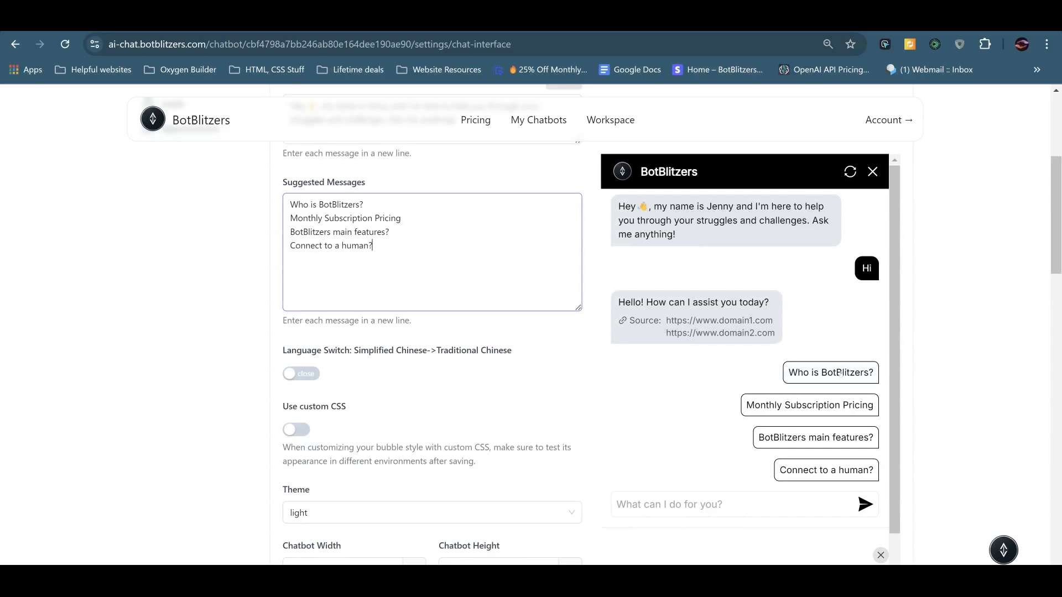
click(798, 404)
drag(785, 370, 876, 471)
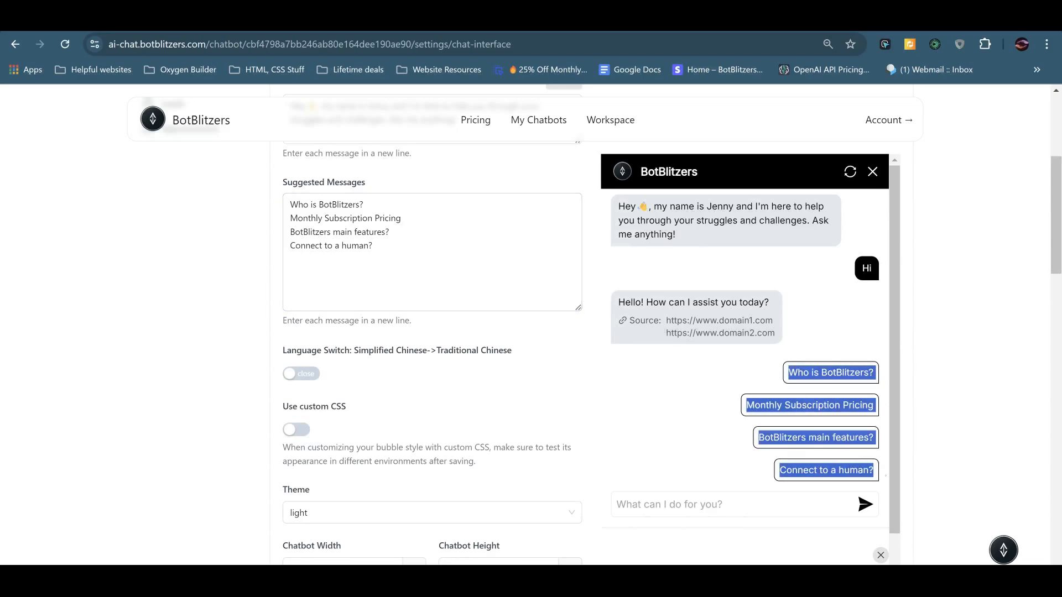
click(935, 406)
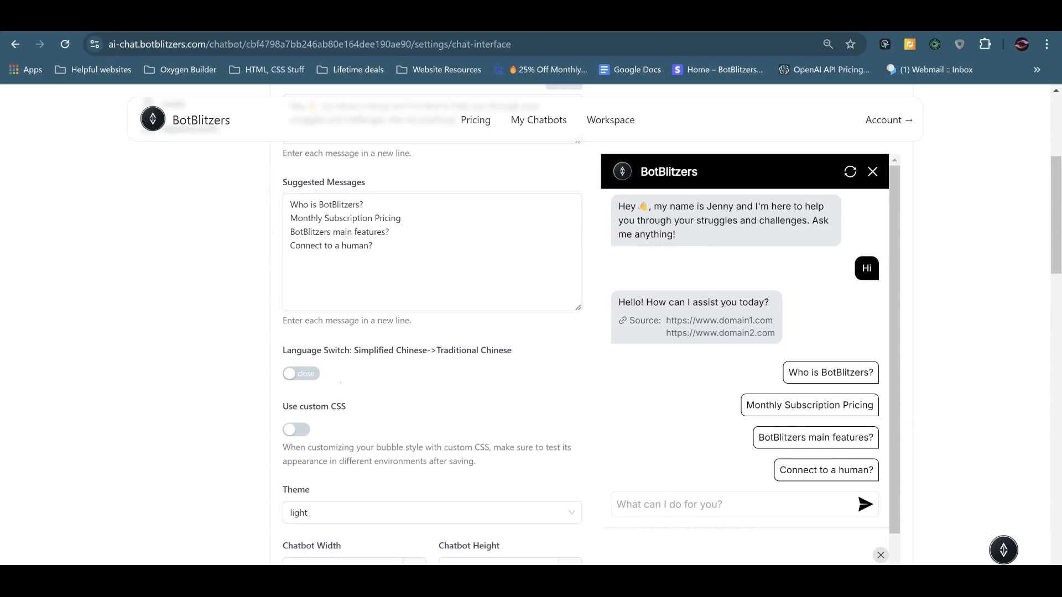
Step: Turn the Simplified-to-Traditional Chinese language switch on and back off
click(302, 374)
click(302, 374)
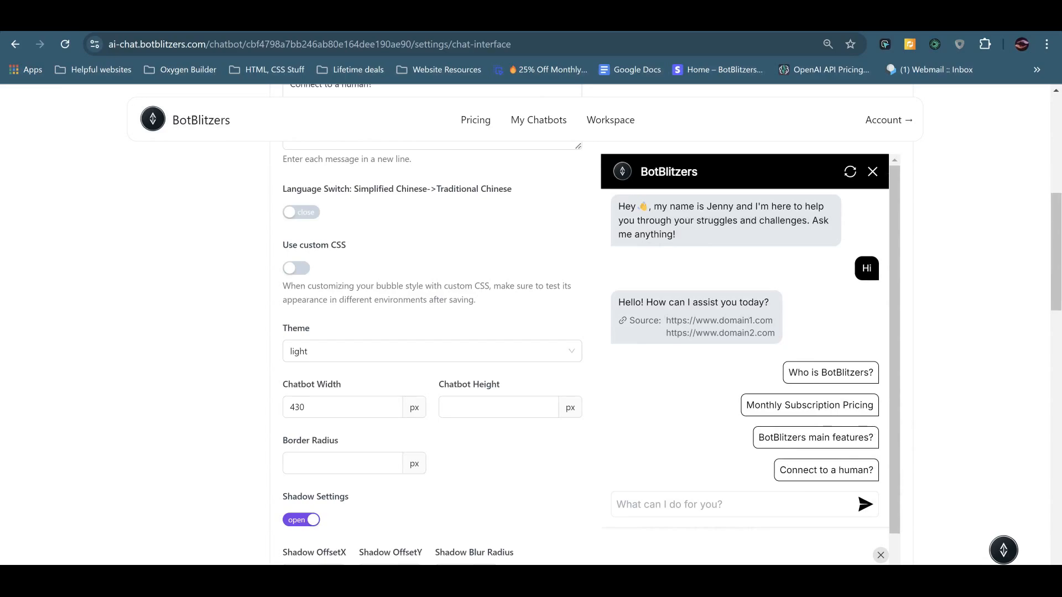
Step: Enable custom CSS for the chatbot and look through the rules in the Custom Chat Window CSS
click(299, 267)
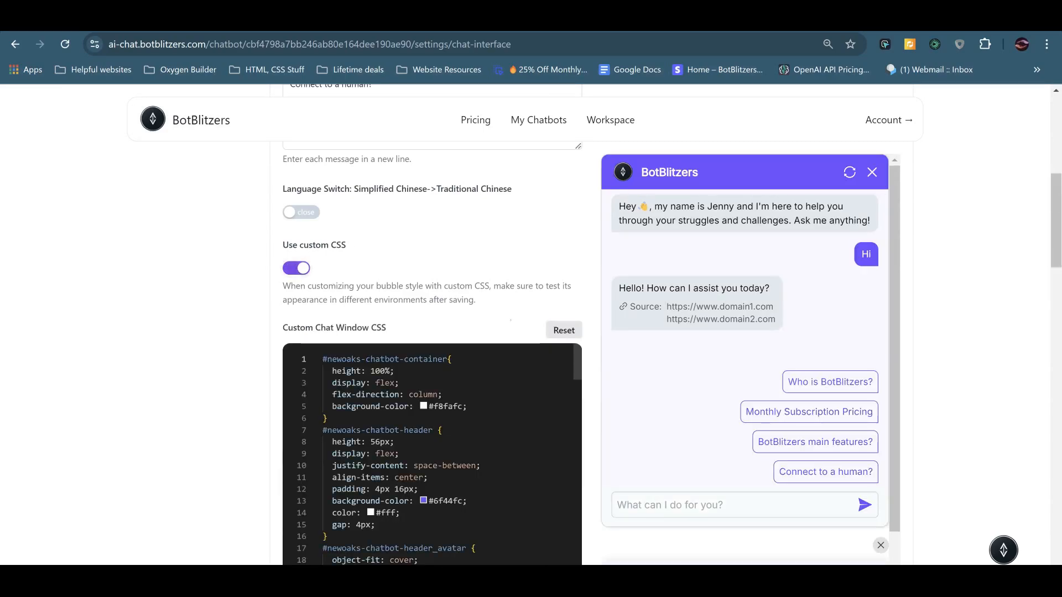
scroll(466, 387, down, 1)
scroll(465, 387, down, 7)
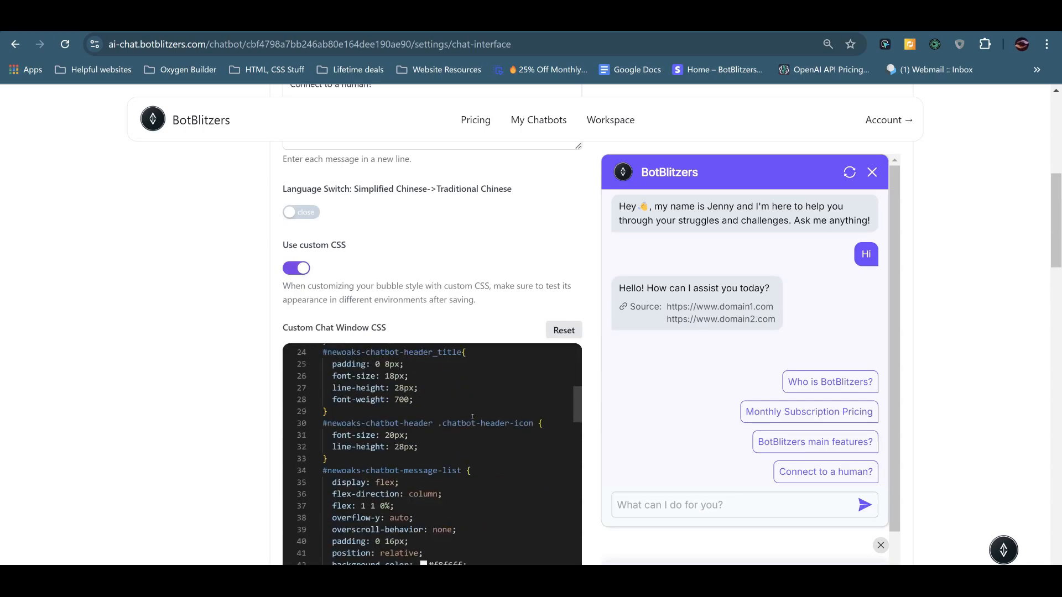
scroll(472, 417, down, 1)
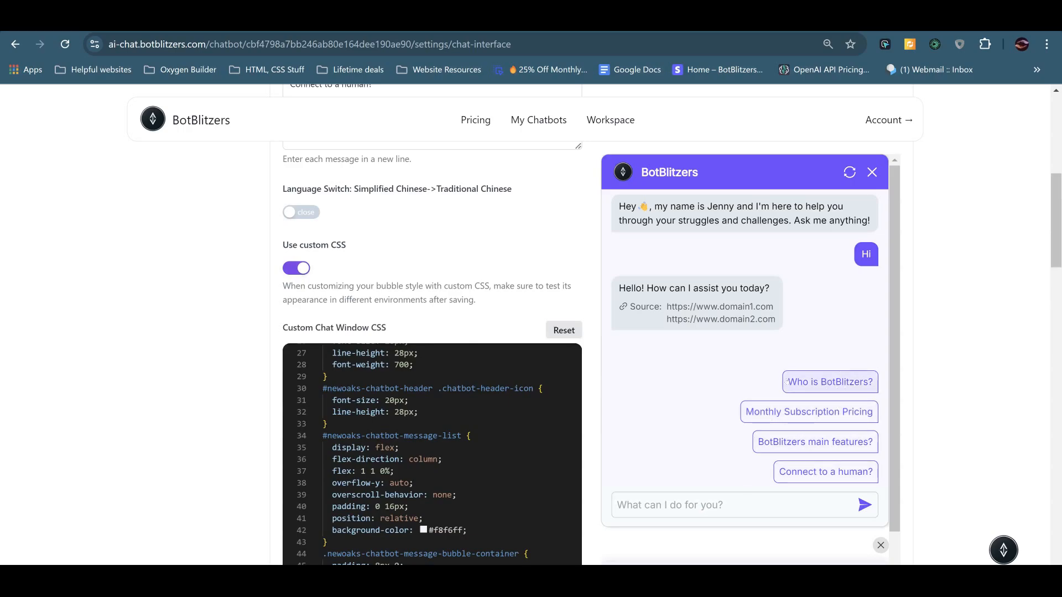
scroll(460, 453, down, 3)
scroll(460, 454, down, 12)
scroll(480, 451, down, 4)
scroll(459, 459, up, 4)
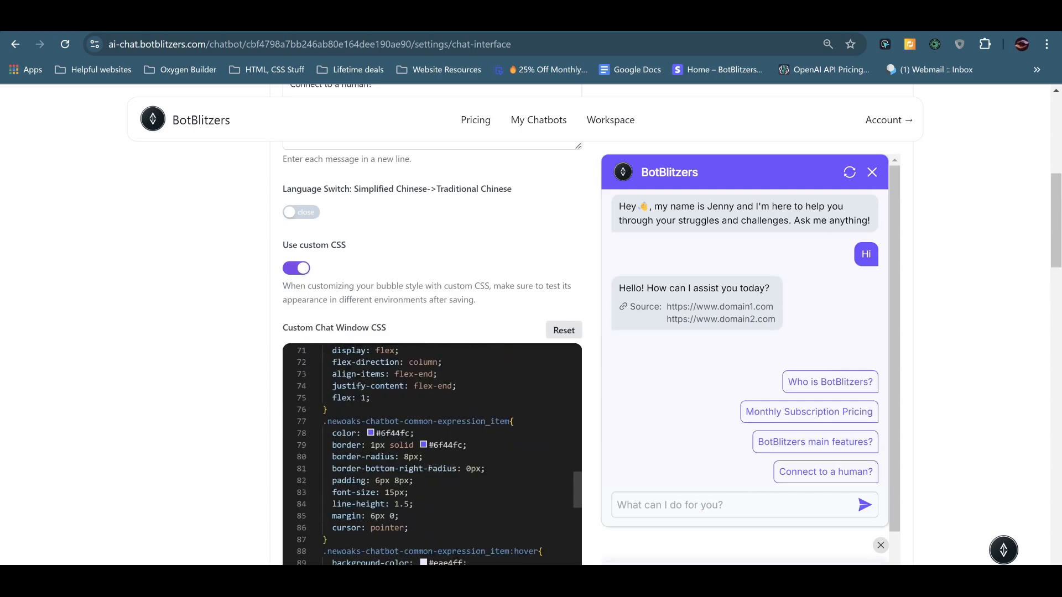
Step: In the Custom Chat Window CSS, recolour the send icon orange and set the header background to #4a3b7d and its text to #39ff02
scroll(429, 467, down, 8)
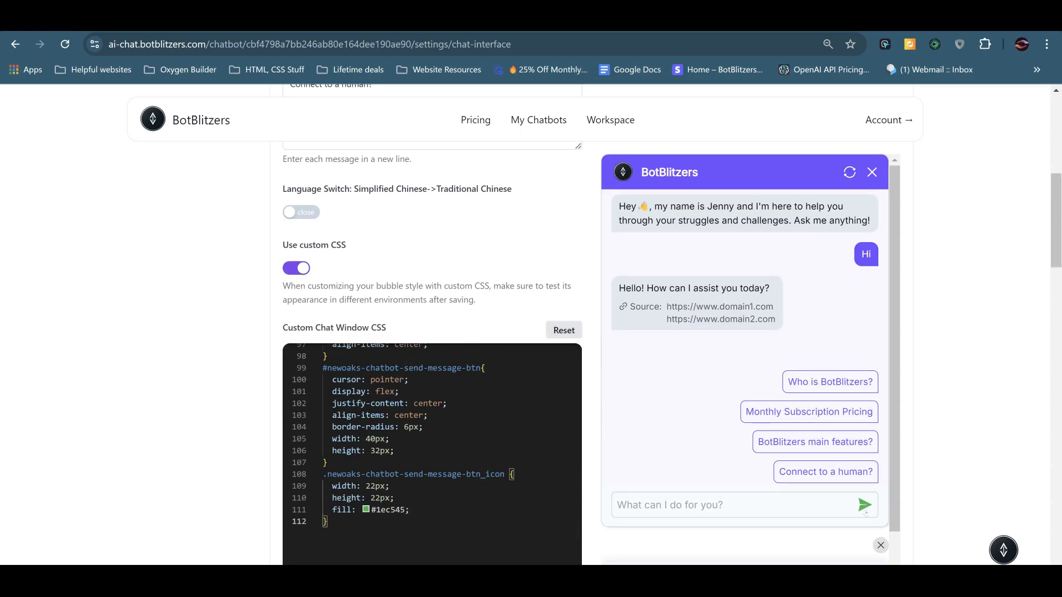
click(367, 509)
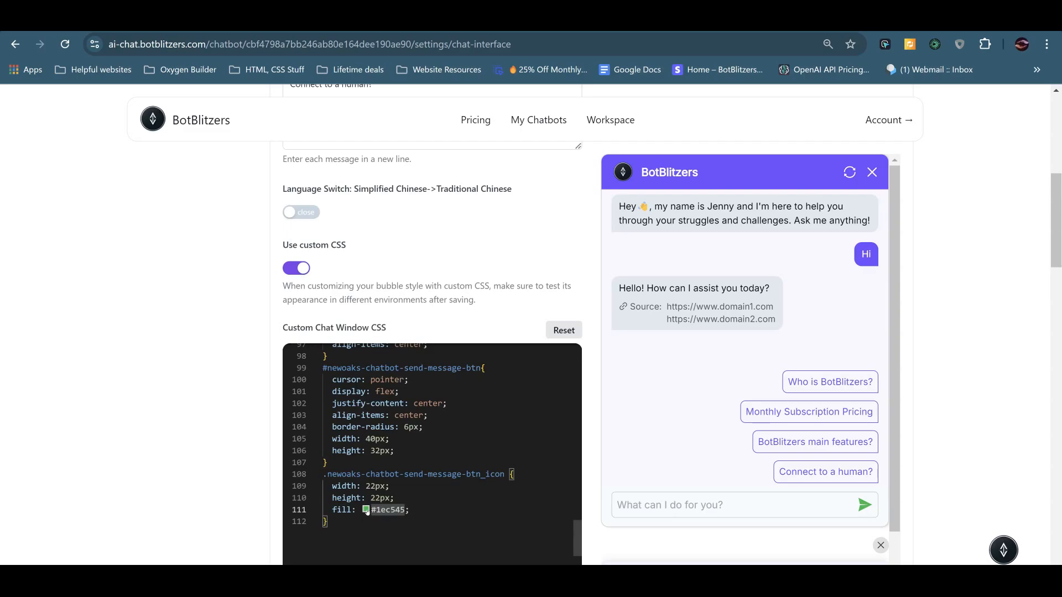
mouse_move(366, 509)
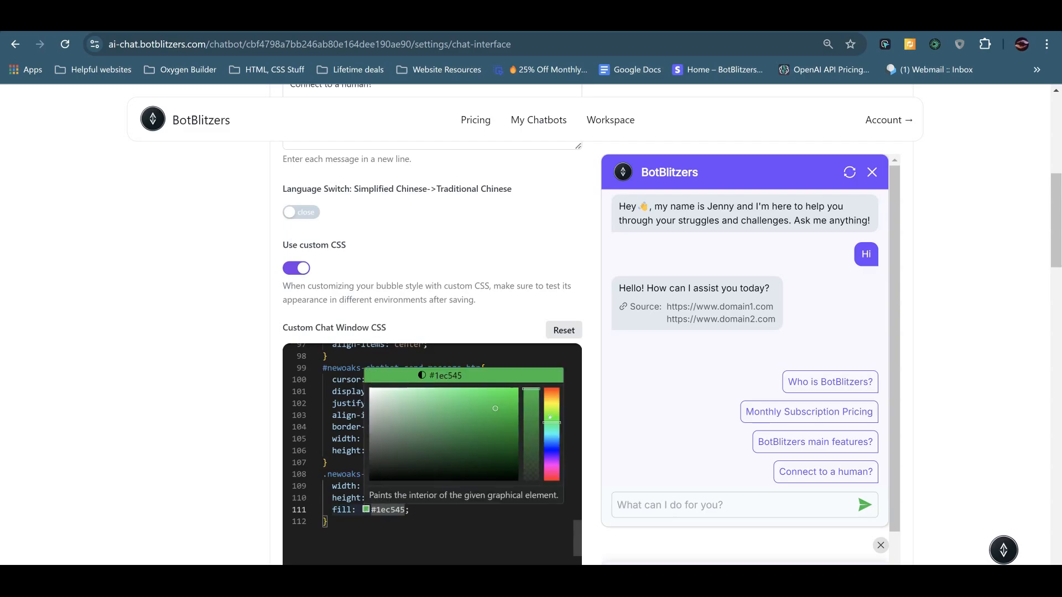
drag(550, 417, 519, 388)
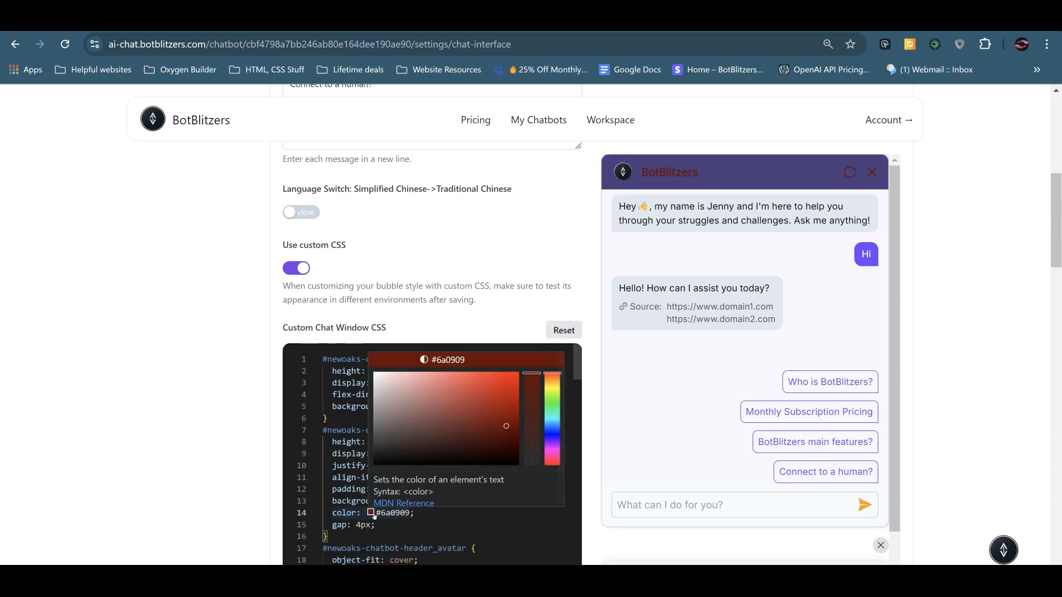
drag(560, 410, 515, 376)
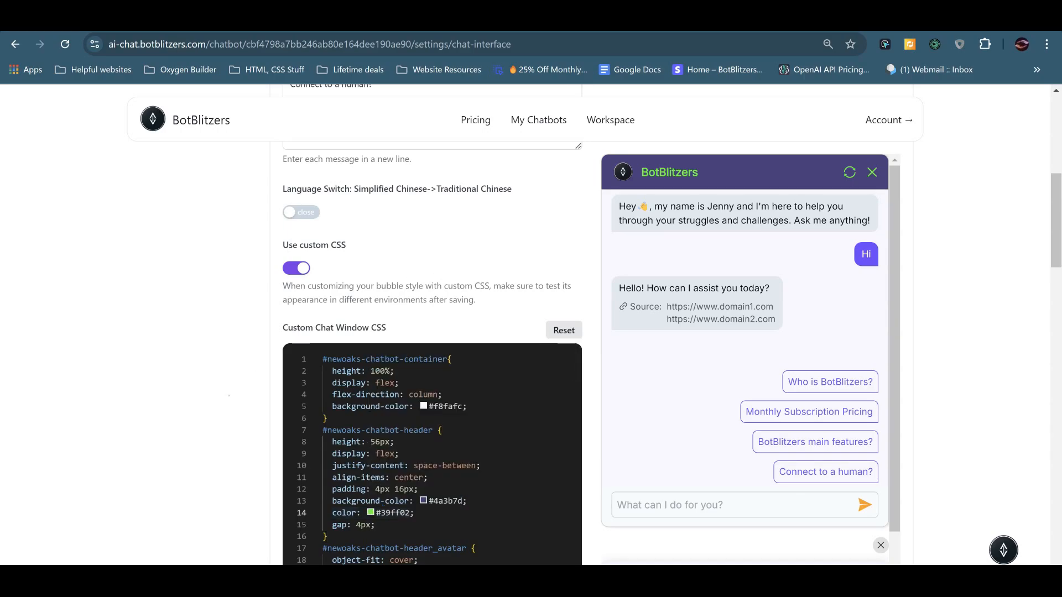
Step: Look over the custom CSS for the bubble button and initial welcome message, and turn custom CSS off
scroll(228, 395, down, 18)
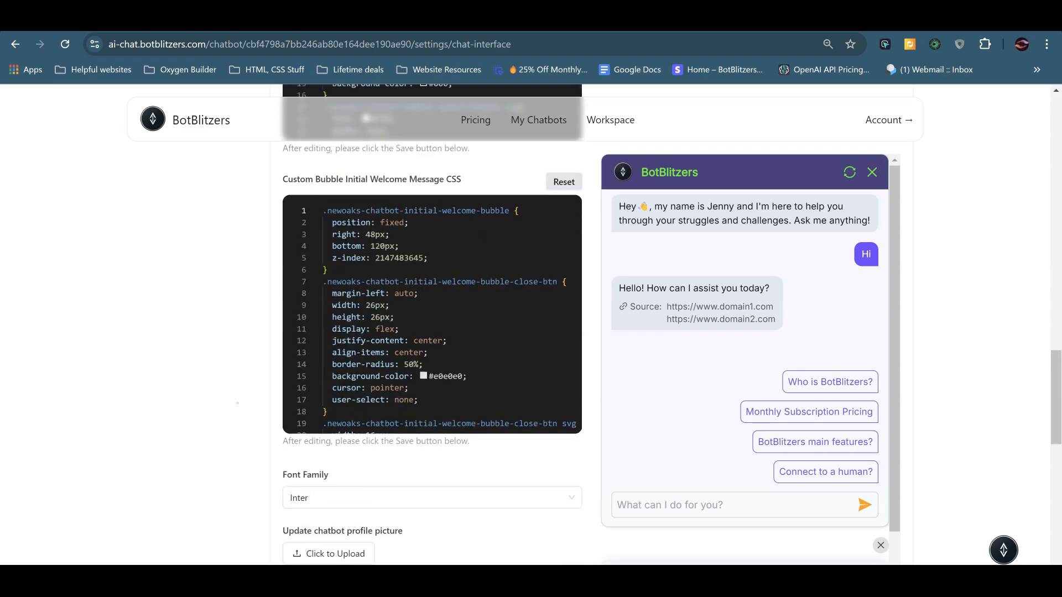
scroll(238, 402, down, 6)
scroll(432, 332, up, 6)
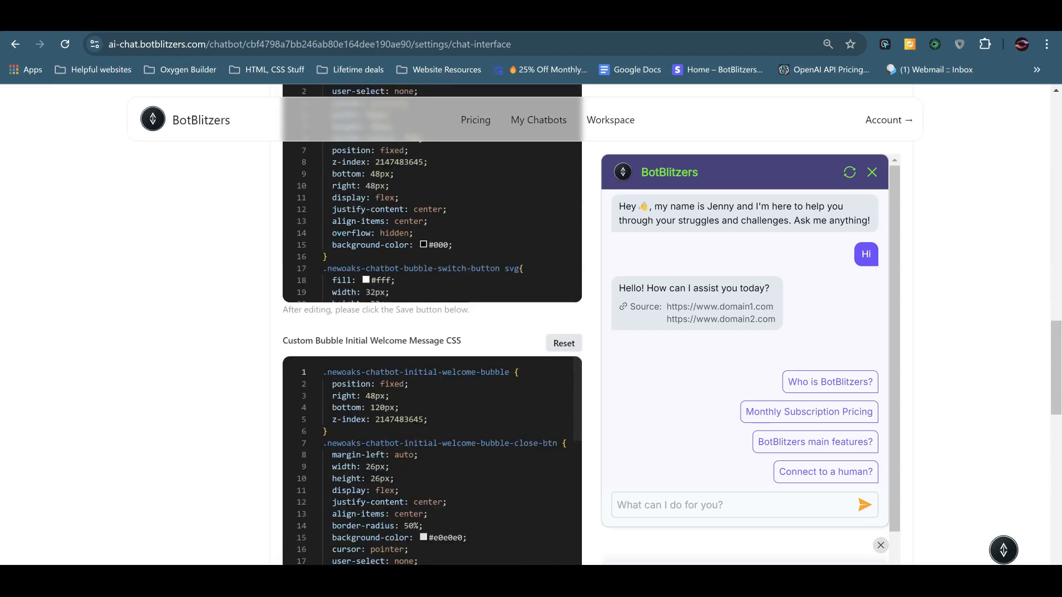
scroll(385, 313, up, 3)
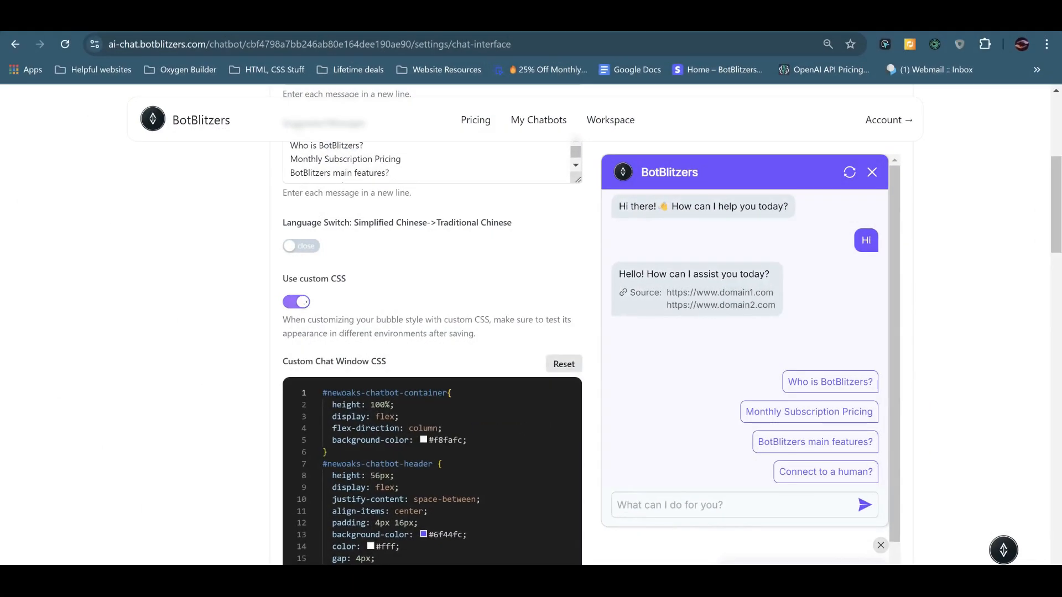
click(304, 302)
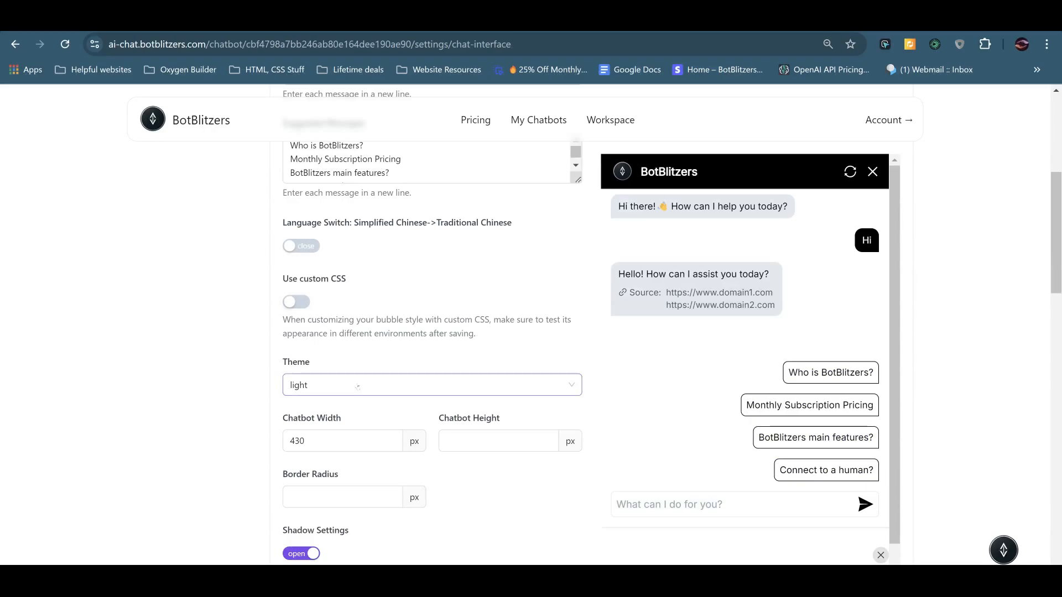
Step: Try another theme for the chat window and set the theme back to light
click(355, 392)
click(332, 435)
click(341, 387)
click(342, 413)
scroll(253, 399, down, 3)
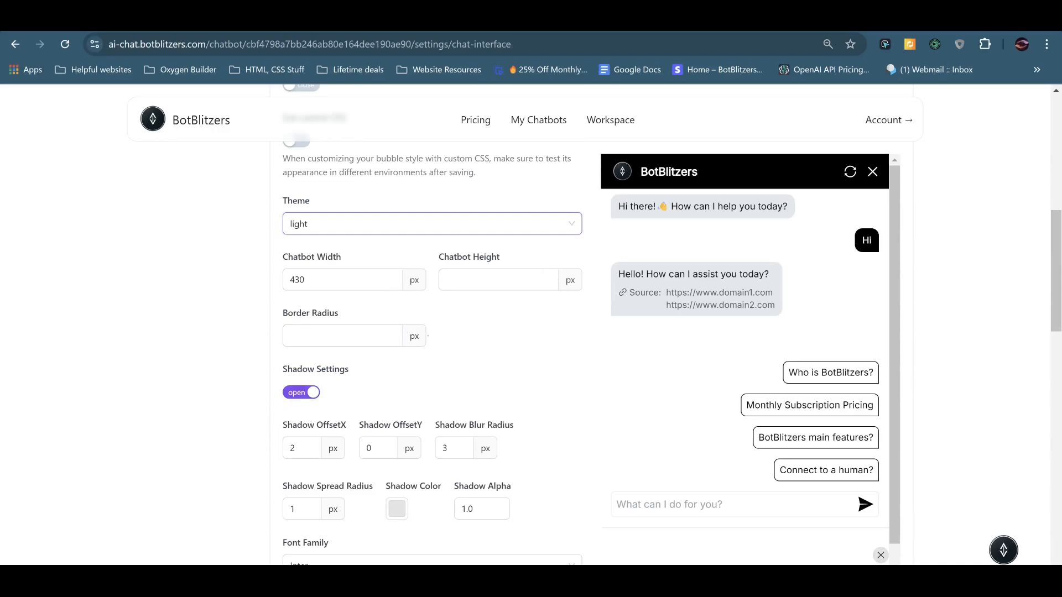
Step: Adjust the chatbot window's shadow colour and settle on a light grey
scroll(431, 332, down, 3)
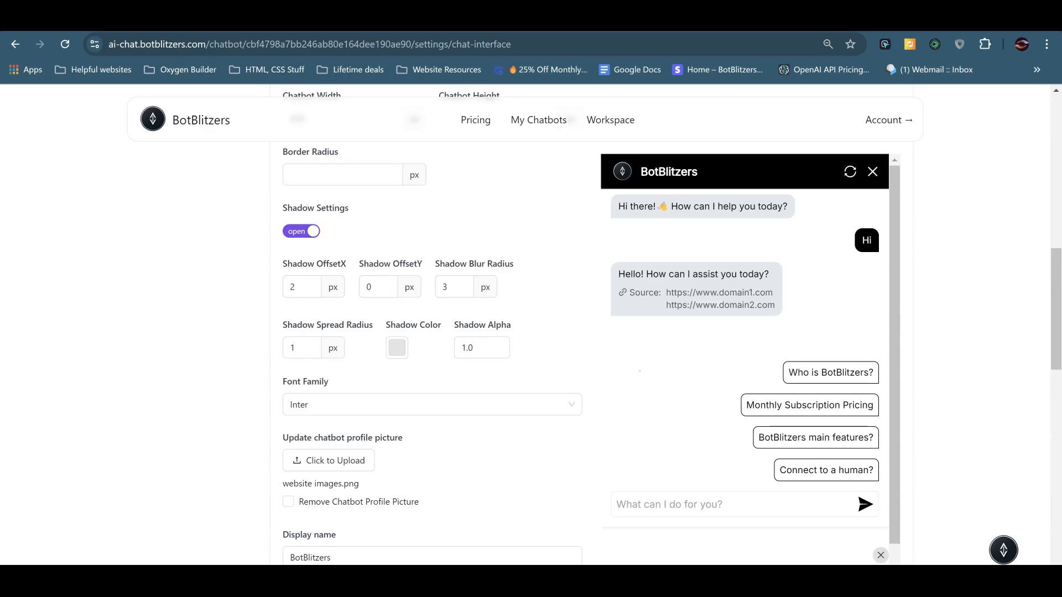
scroll(662, 421, down, 1)
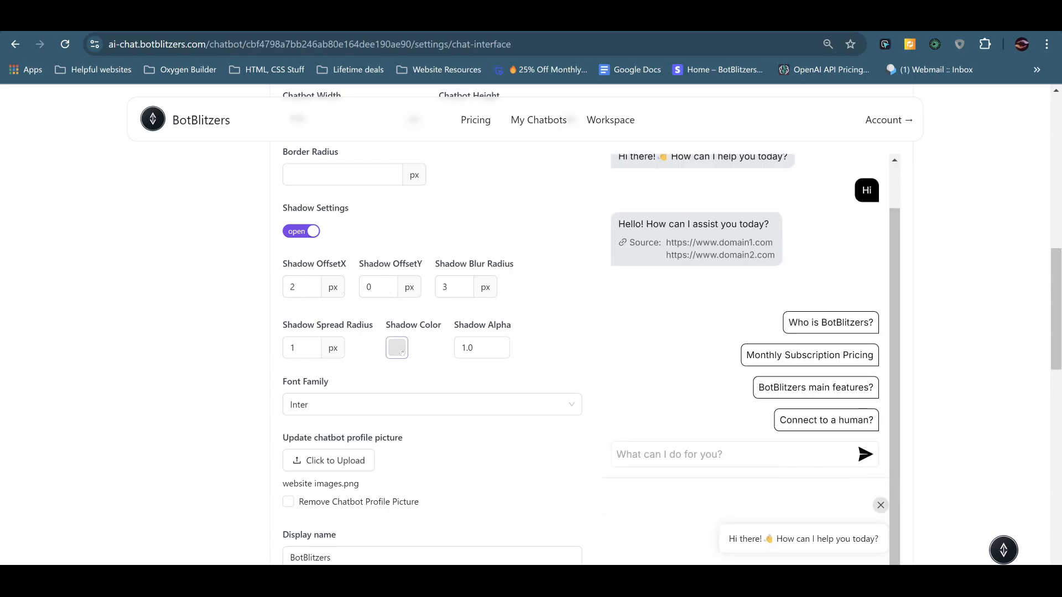
click(401, 351)
drag(523, 382, 394, 381)
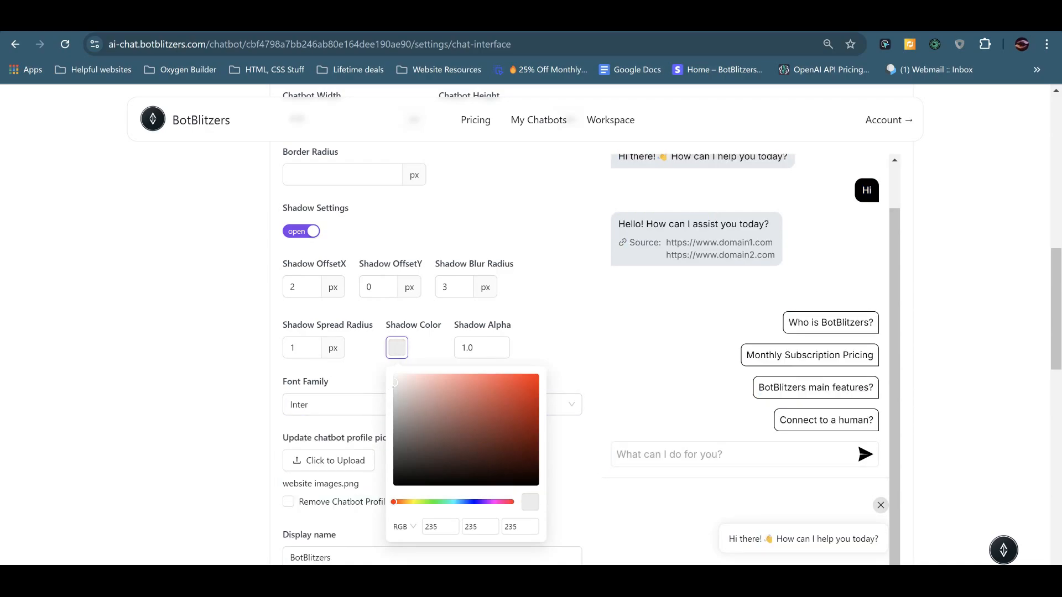
click(266, 359)
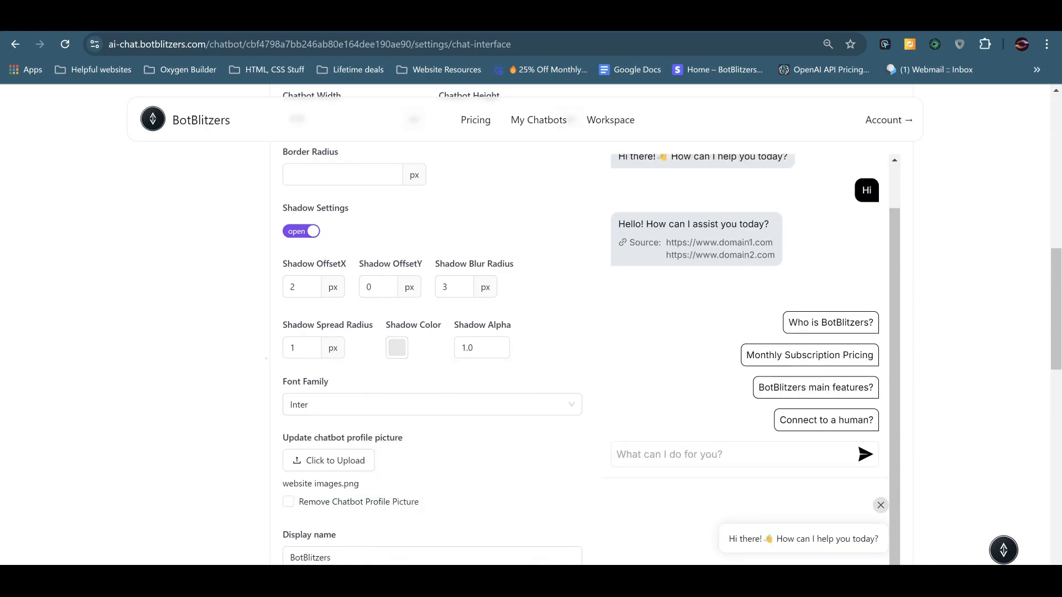
Step: Try the Raleway, Roboto and Lora font families on the chat window
scroll(271, 356, down, 3)
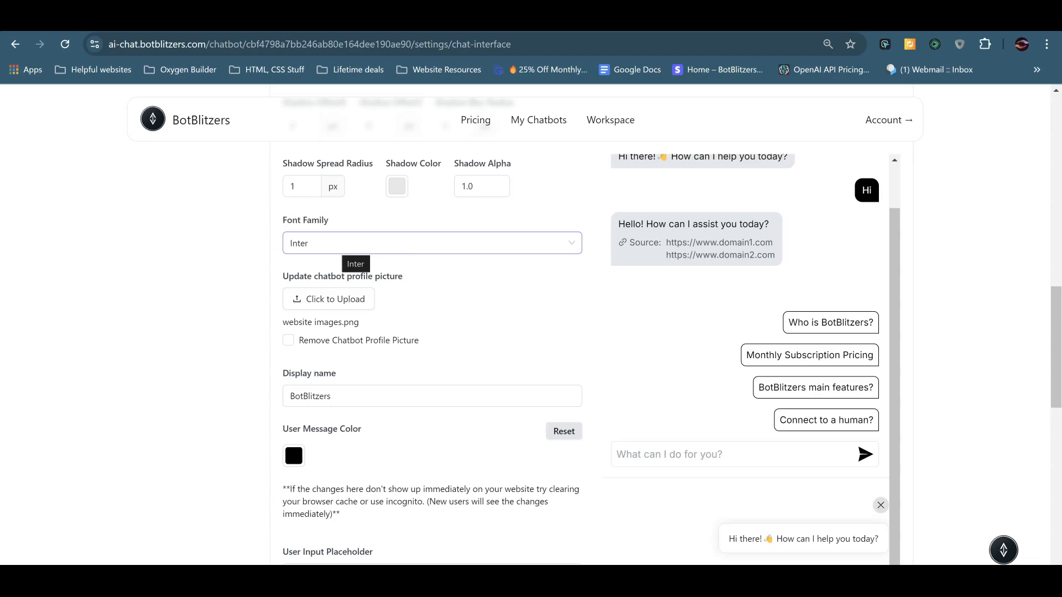
click(354, 248)
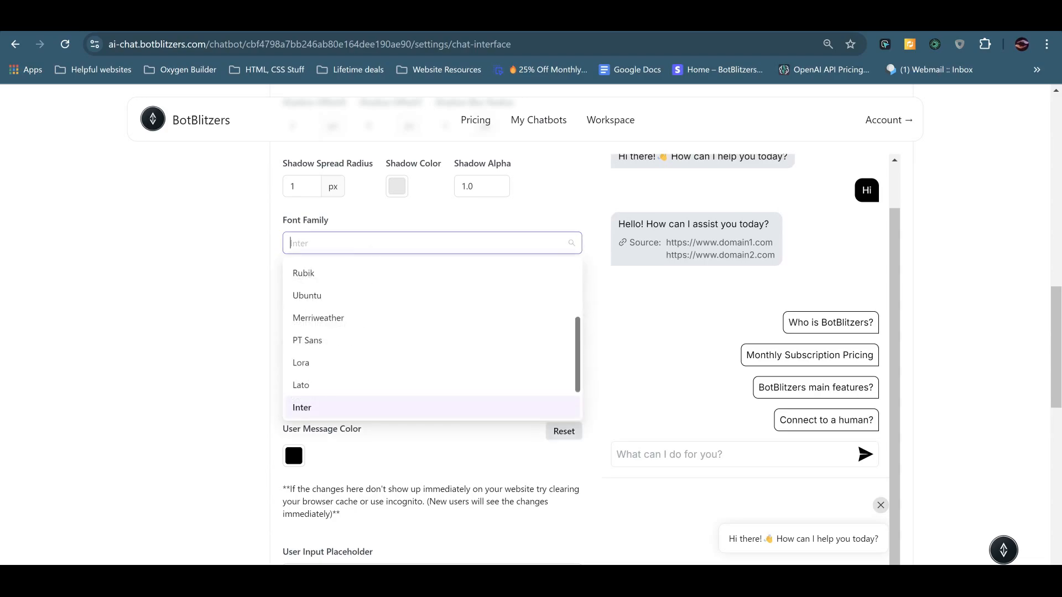
scroll(354, 371, up, 3)
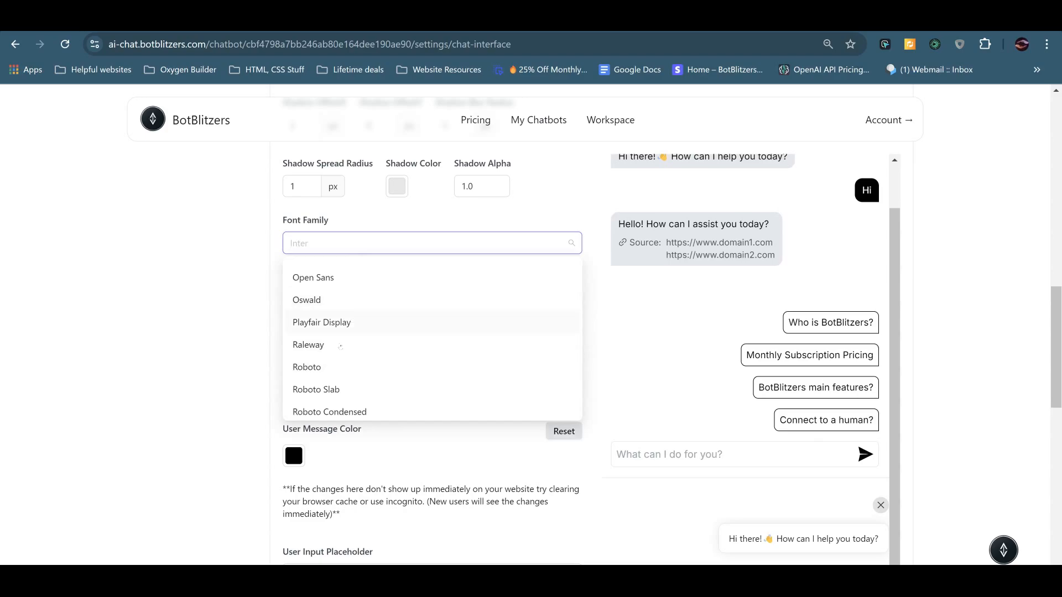
click(331, 344)
click(346, 245)
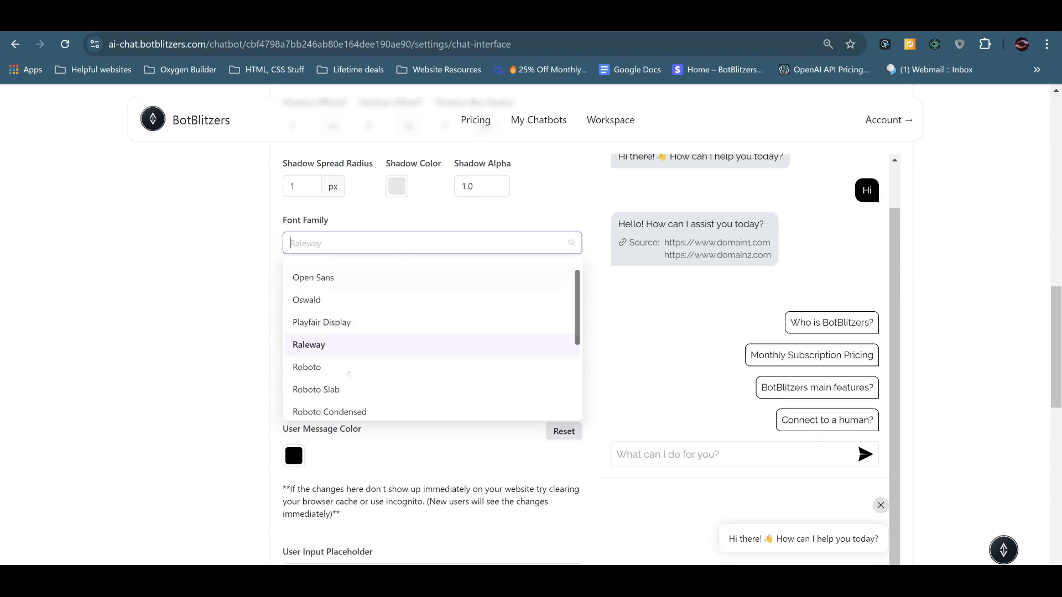
click(351, 372)
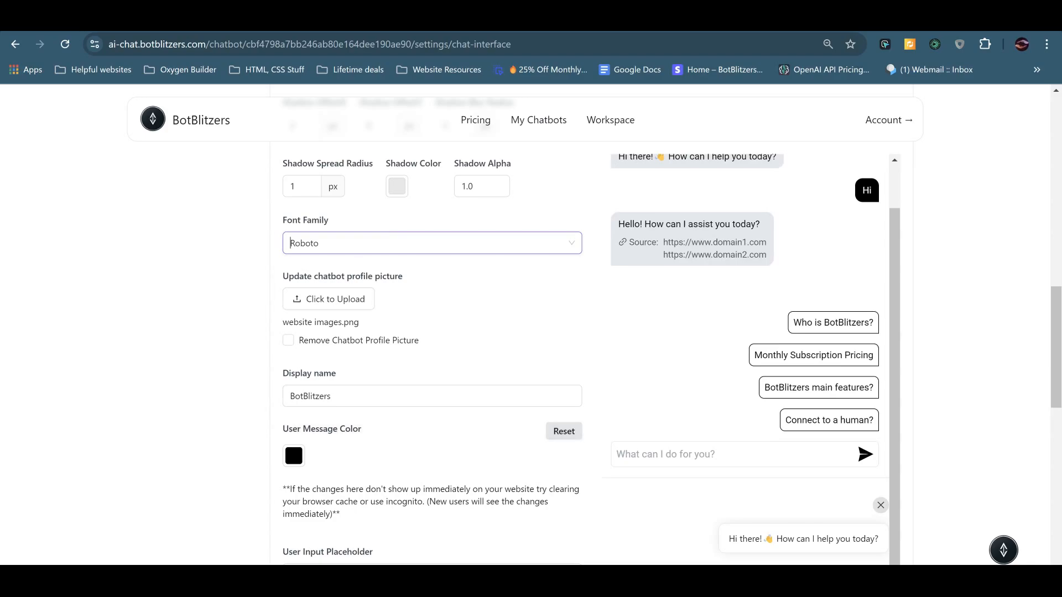
click(387, 248)
scroll(356, 336, down, 3)
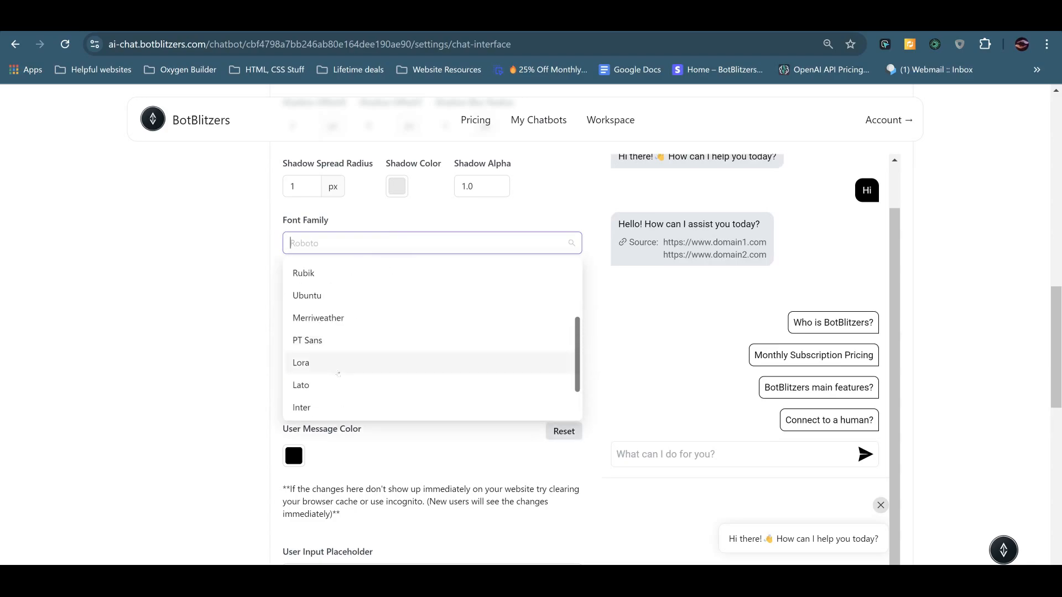
click(356, 363)
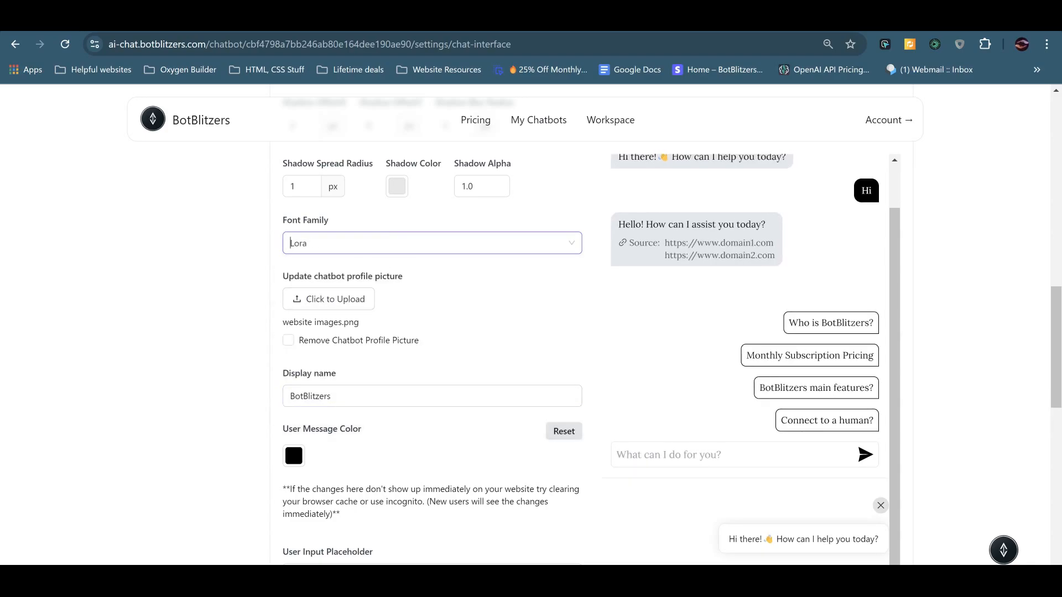
Step: Try the Lato and Noto Sans Japanese fonts on the chat window and restore the font family to Inter
click(366, 247)
click(354, 386)
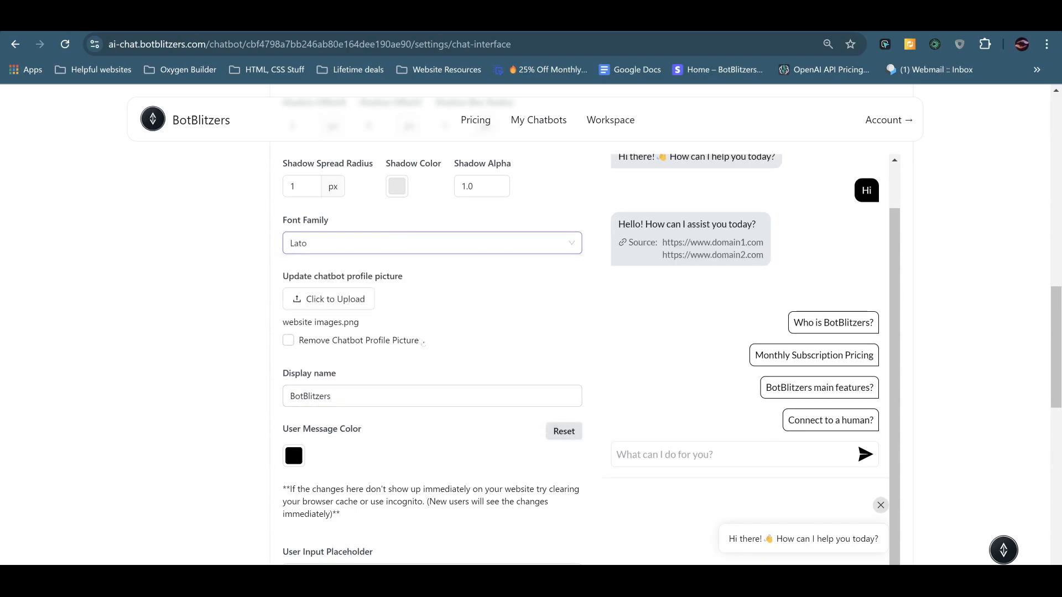
click(365, 243)
scroll(357, 382, down, 2)
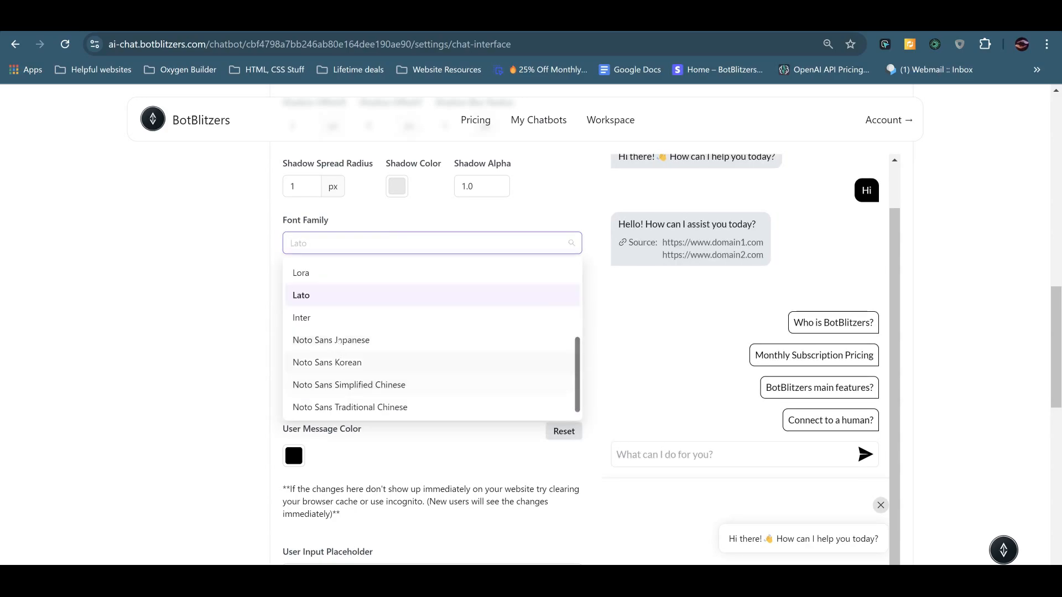
click(355, 339)
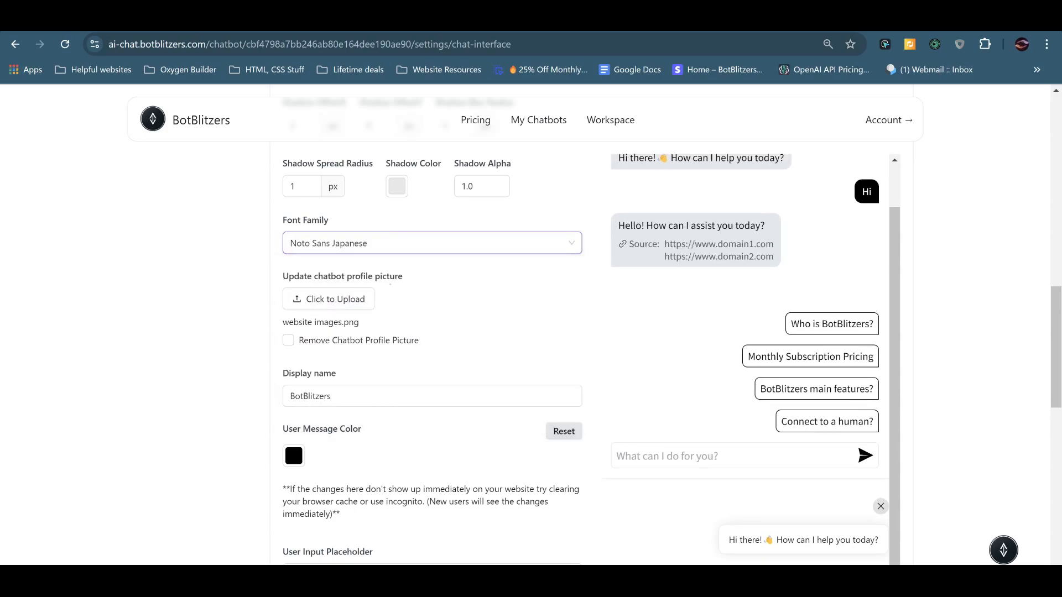
click(362, 243)
scroll(358, 377, down, 5)
scroll(358, 377, down, 8)
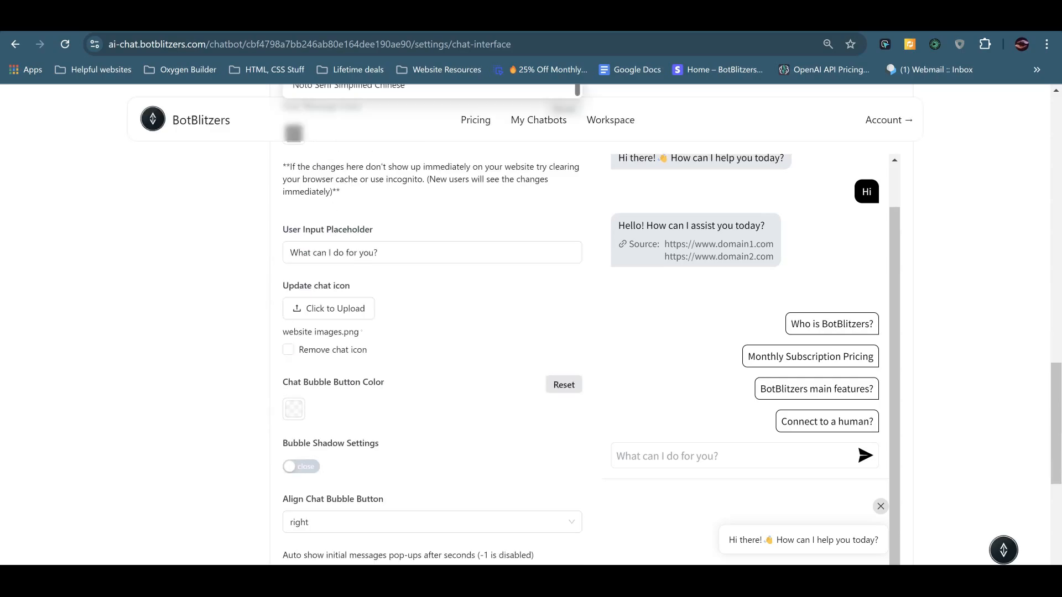
click(334, 461)
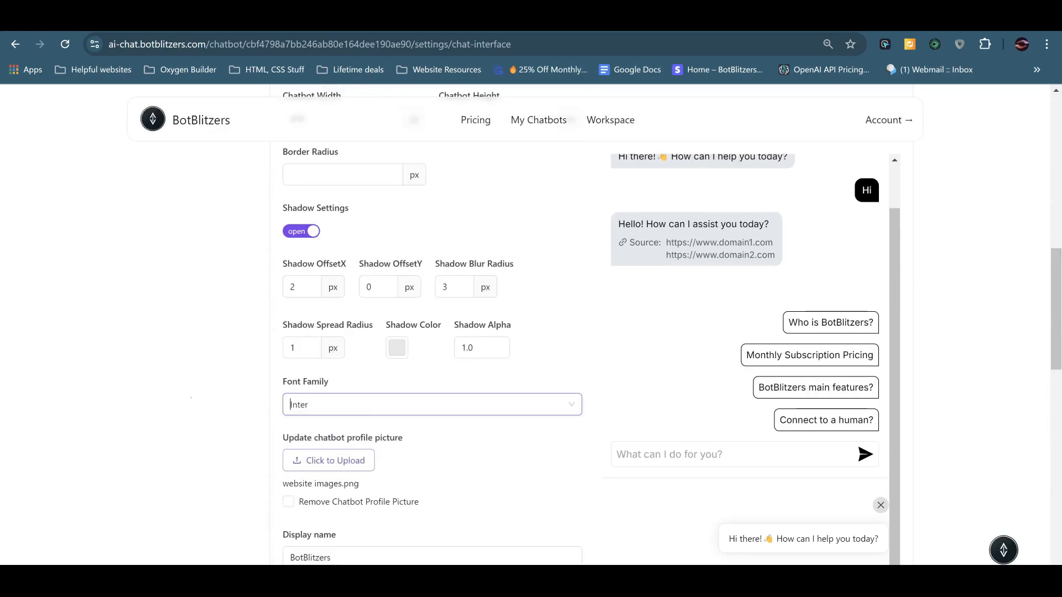
Step: Upload elon_musk_royal_society.jpg from the Downloads folder as the chatbot profile picture and check it in the chat preview
scroll(196, 417, down, 3)
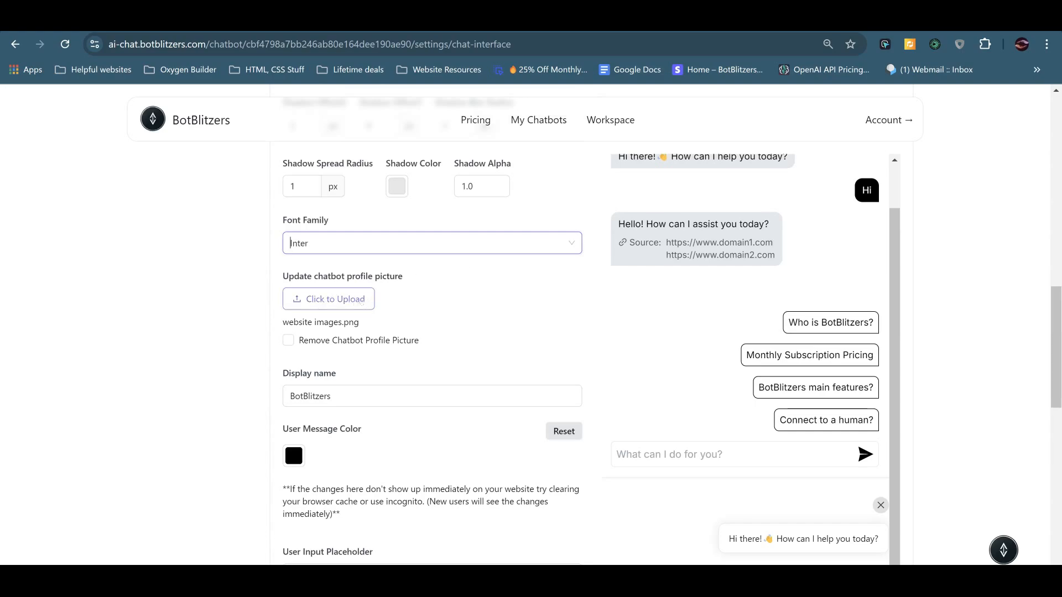
click(355, 301)
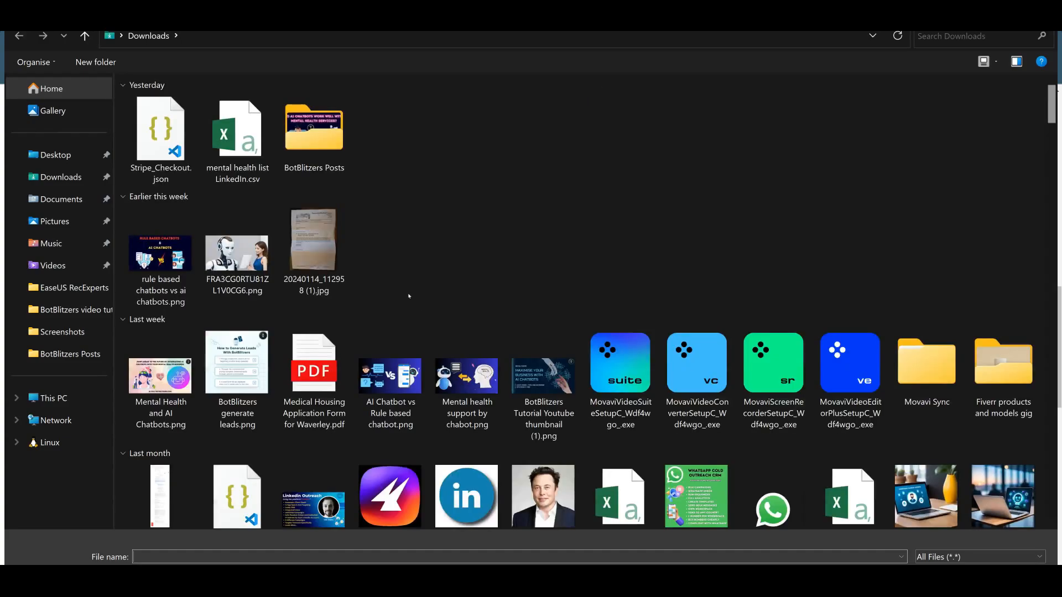
scroll(395, 331, down, 4)
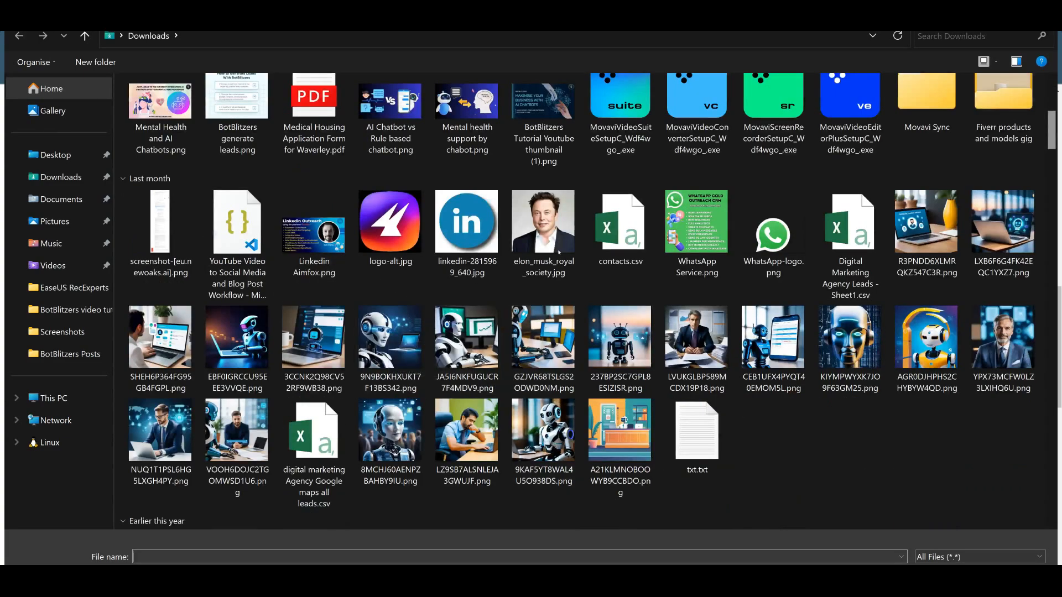
click(543, 226)
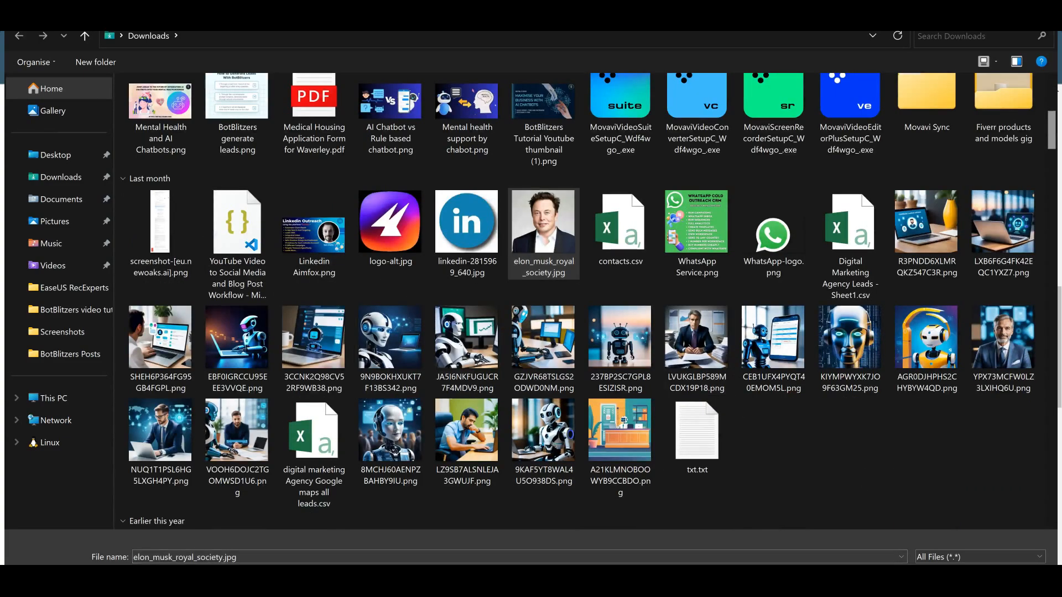
click(945, 581)
scroll(673, 403, down, 3)
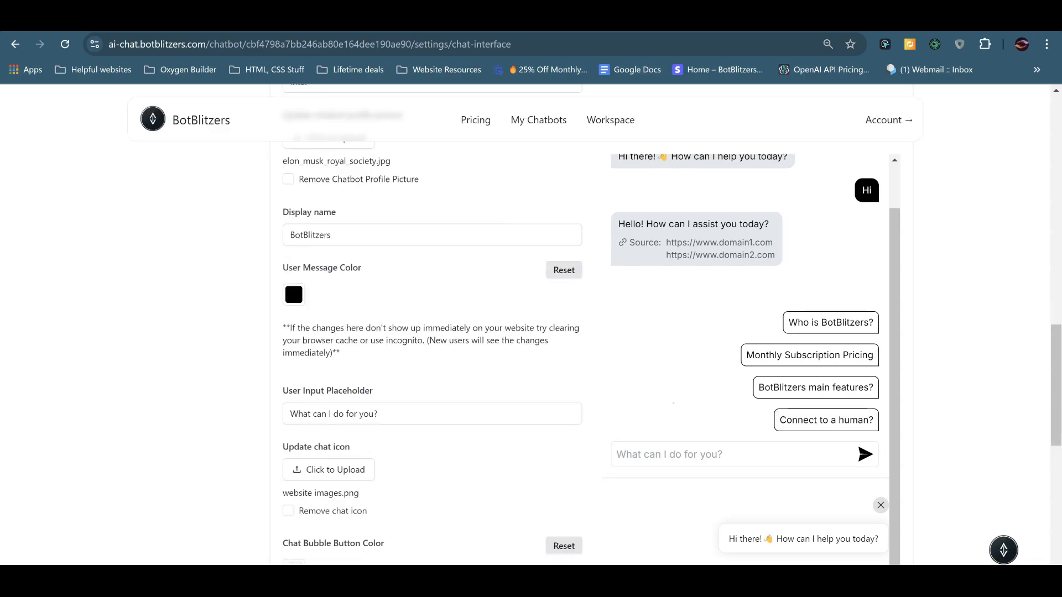
scroll(673, 403, up, 3)
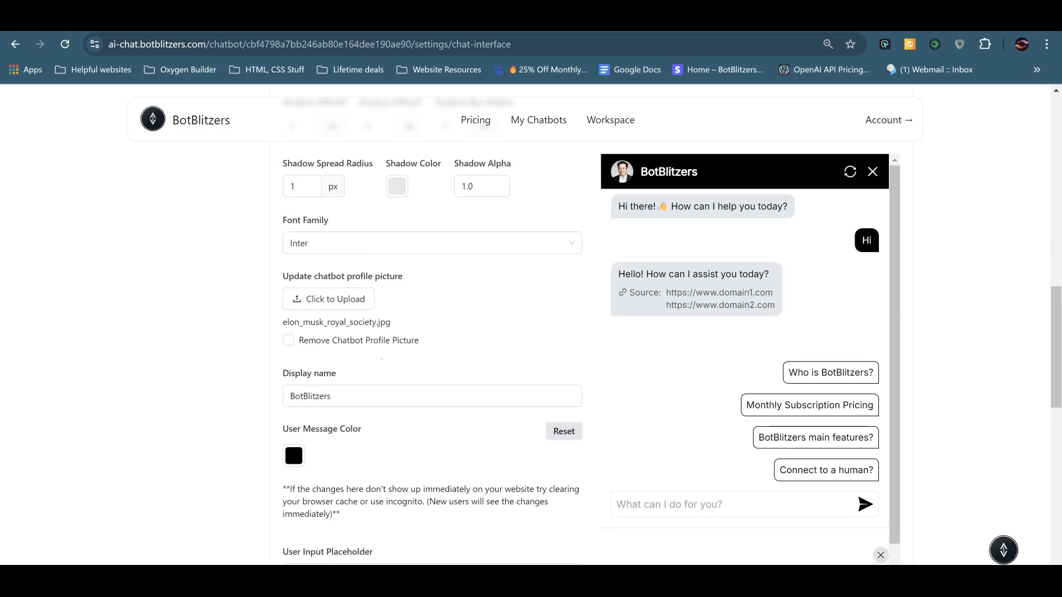
Step: Try removing the chatbot profile picture, restore it, and set the display name to Elon Musk
click(288, 340)
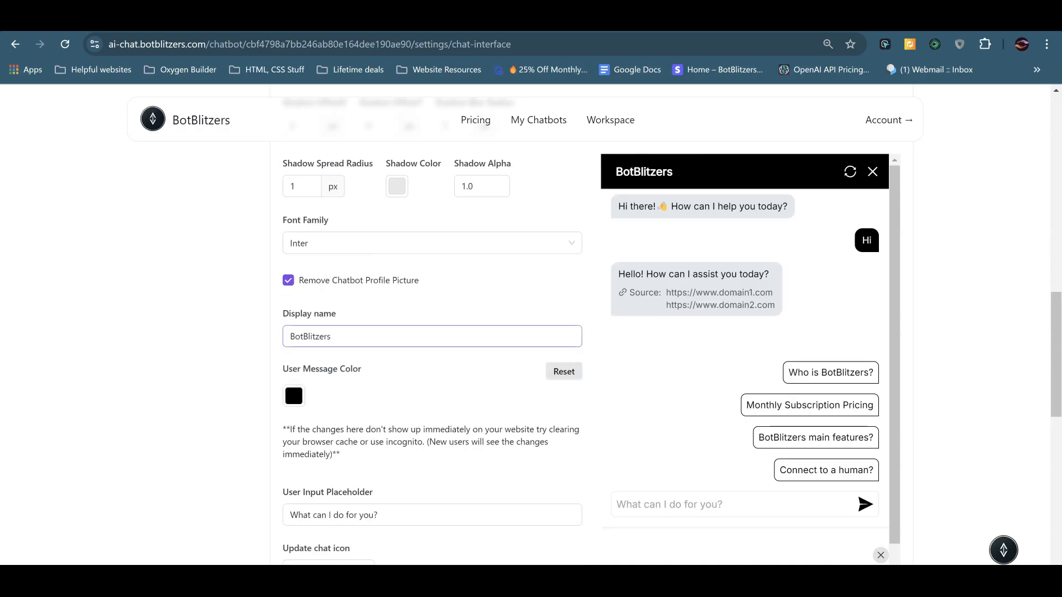
double_click(310, 336)
click(288, 280)
drag(337, 397, 164, 421)
text(Elon Musk)
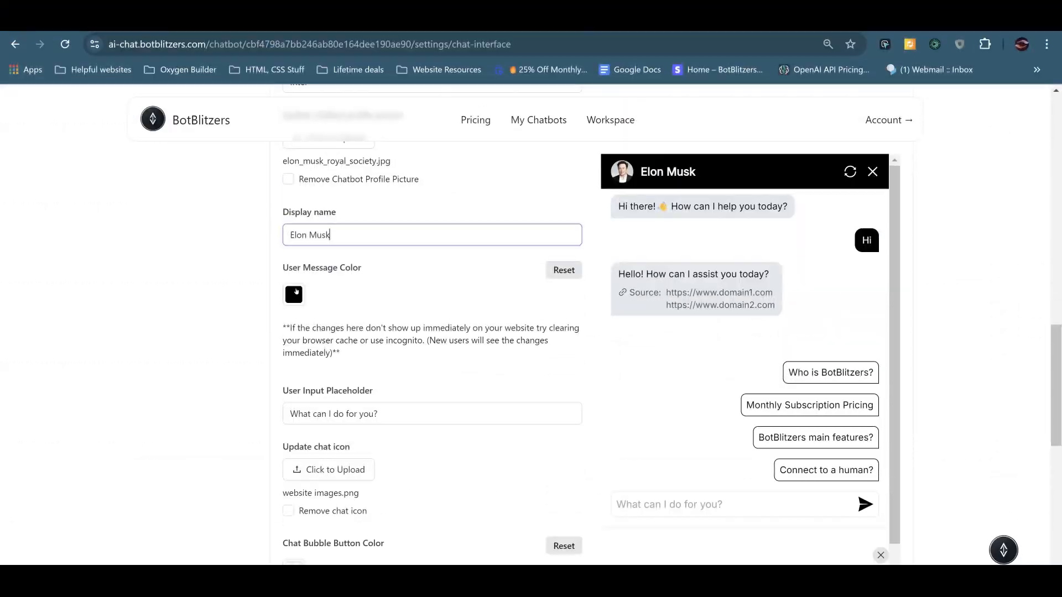
Step: Set the User Message Color to dark red #3F0C0C
click(296, 291)
click(297, 297)
drag(390, 381, 407, 406)
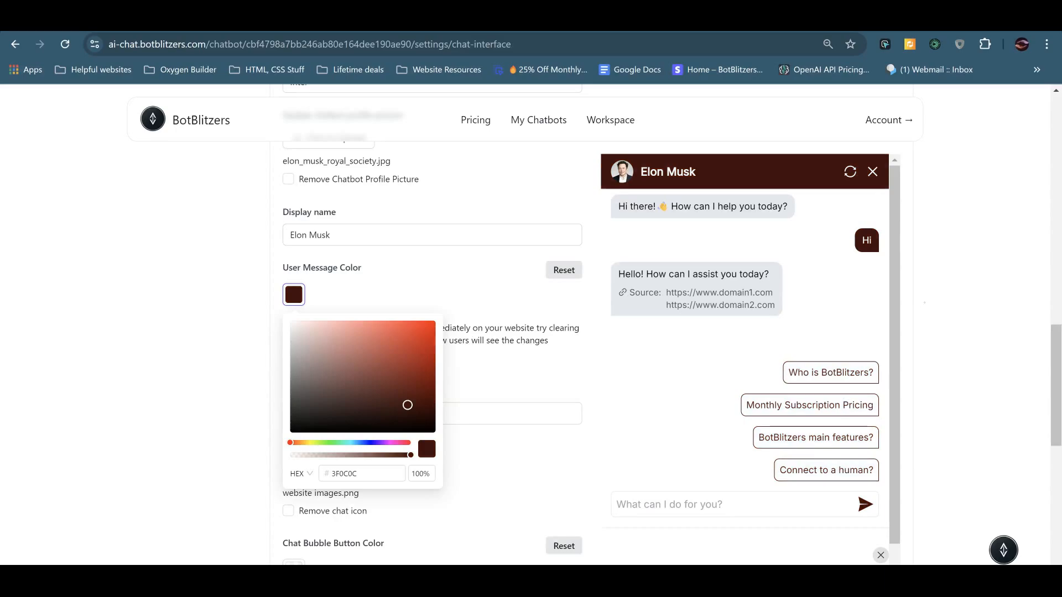
click(292, 280)
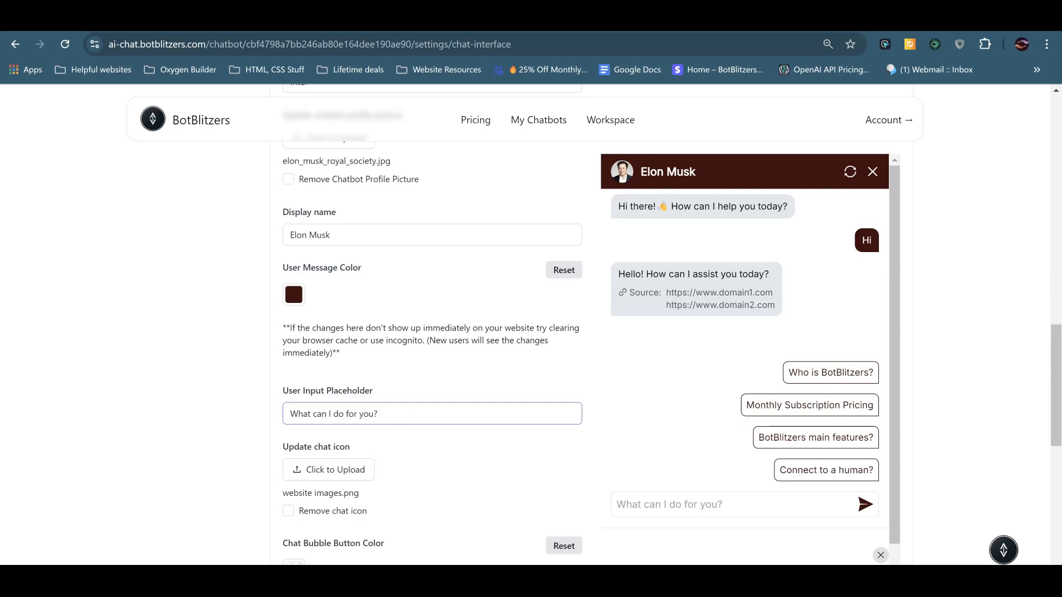
Step: Replace the User Input Placeholder text with "How can I help you today?"
drag(412, 418, 125, 459)
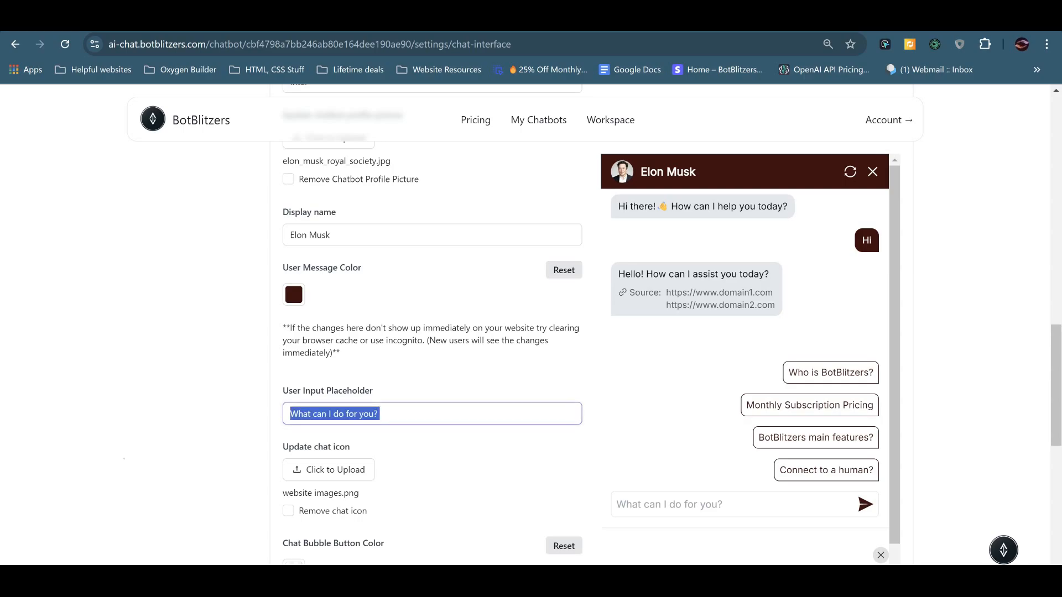
text(How can I hrlp you)
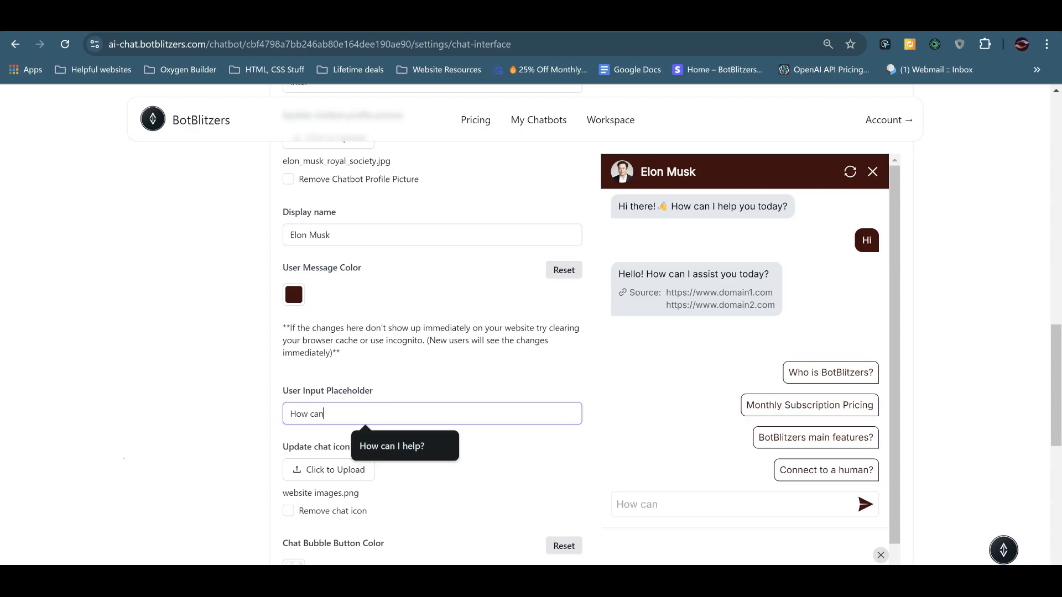
key(BackSpace)
key(BackSpace)
key(BackSpace)
key(BackSpace)
key(BackSpace)
key(BackSpace)
key(BackSpace)
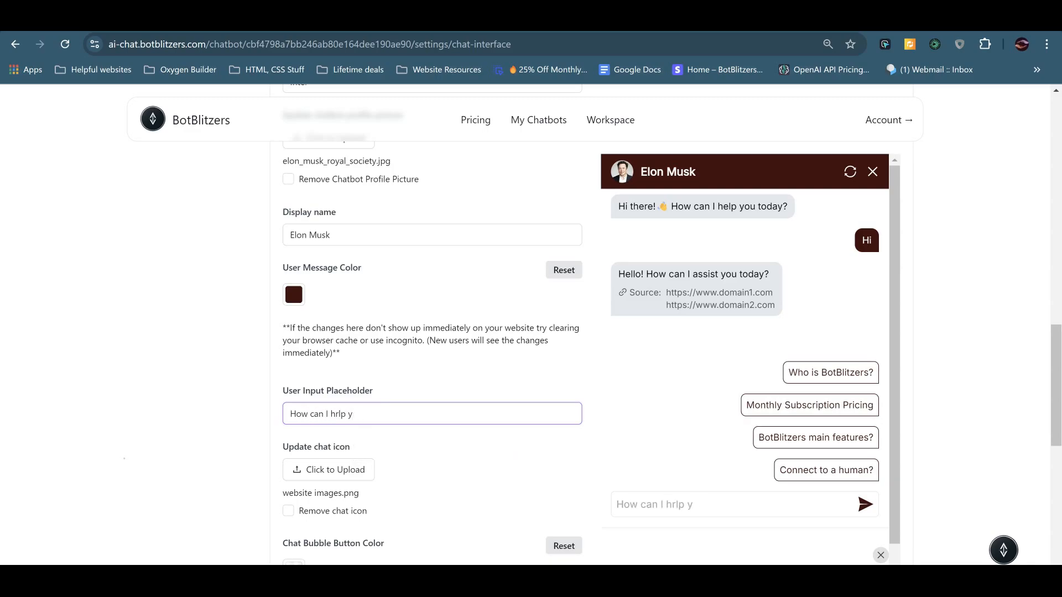
text(elp you today?)
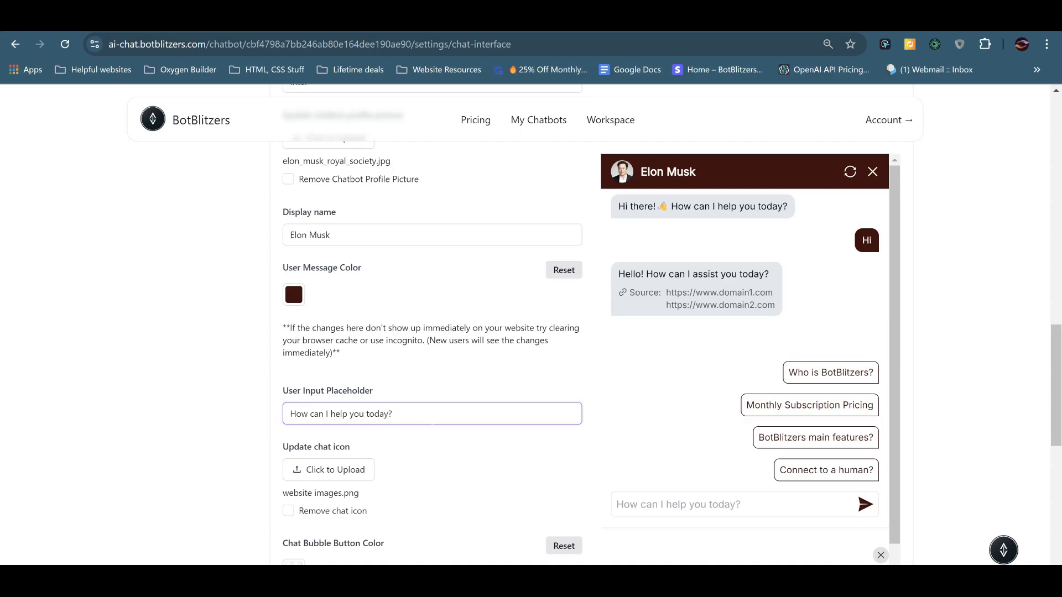
Step: Add a grinning face emoji to the end of the User Input Placeholder text
right_click(416, 416)
click(443, 82)
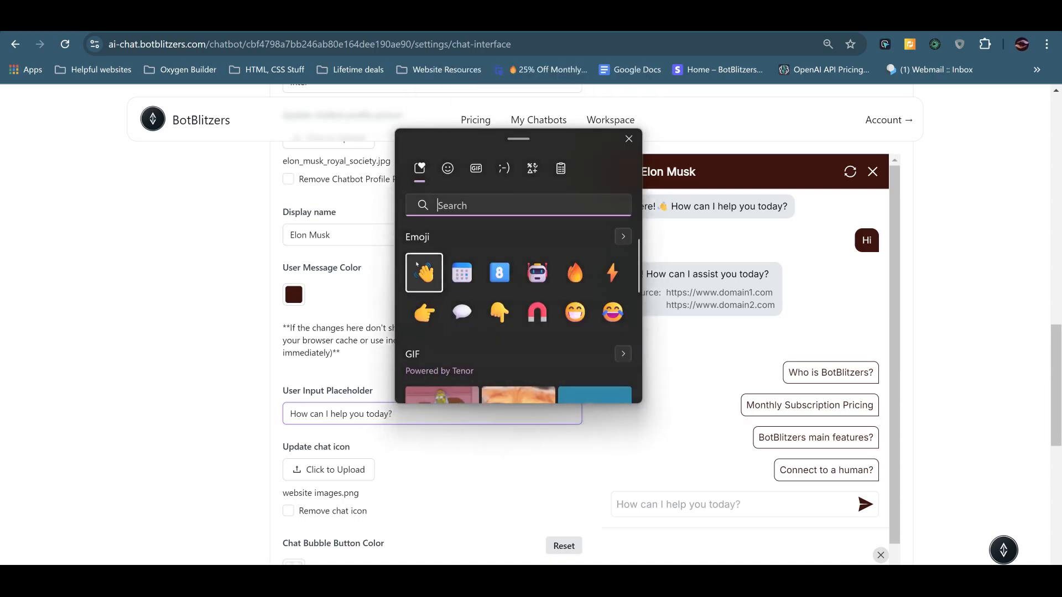
click(581, 319)
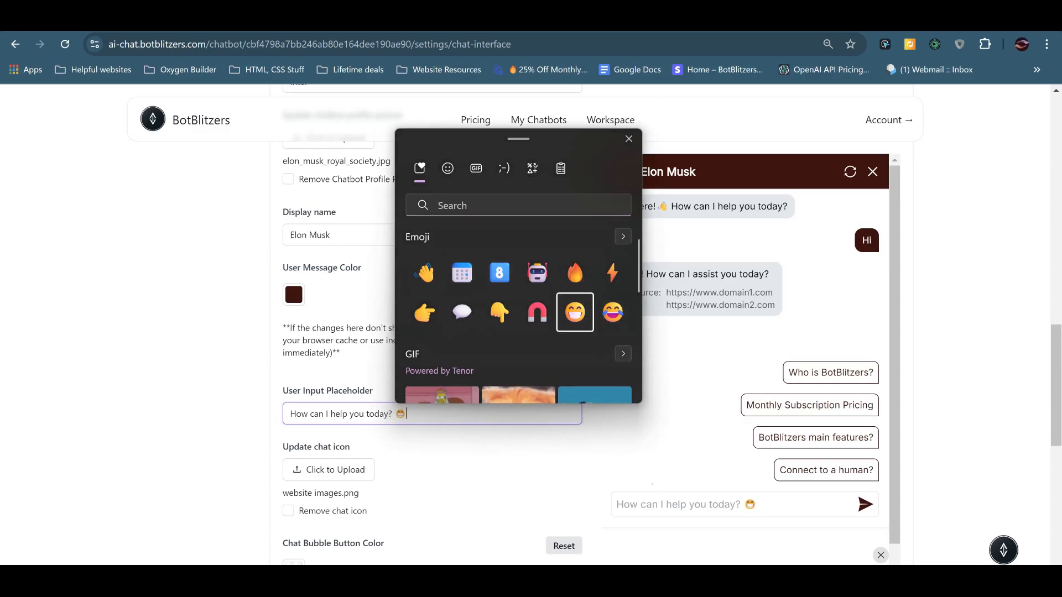
key(Escape)
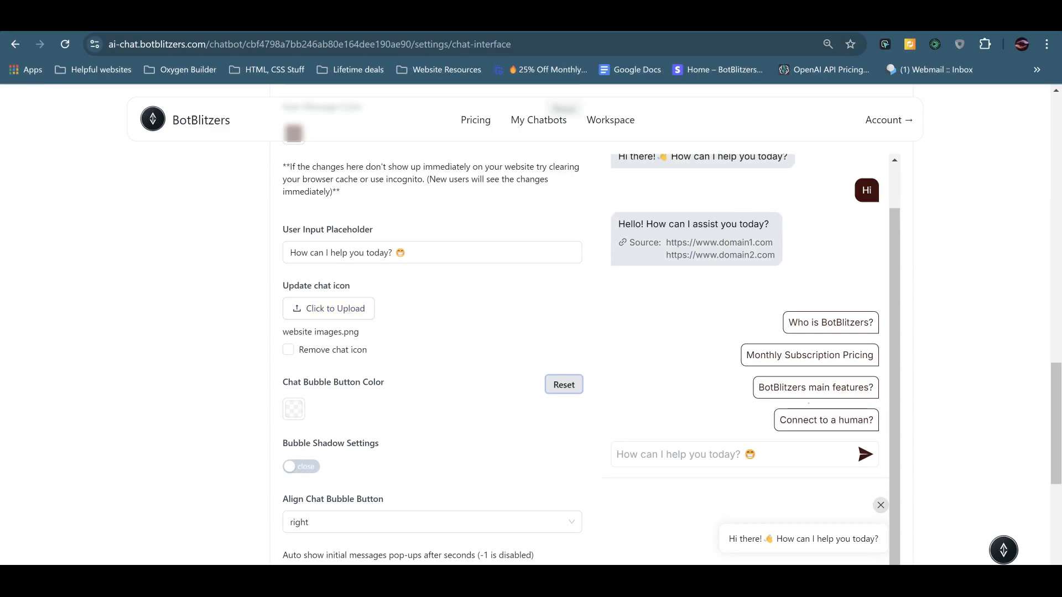
Step: Look over the remaining chat icon, bubble button, auto-show timing and human takeover settings
scroll(431, 332, down, 3)
scroll(431, 332, down, 4)
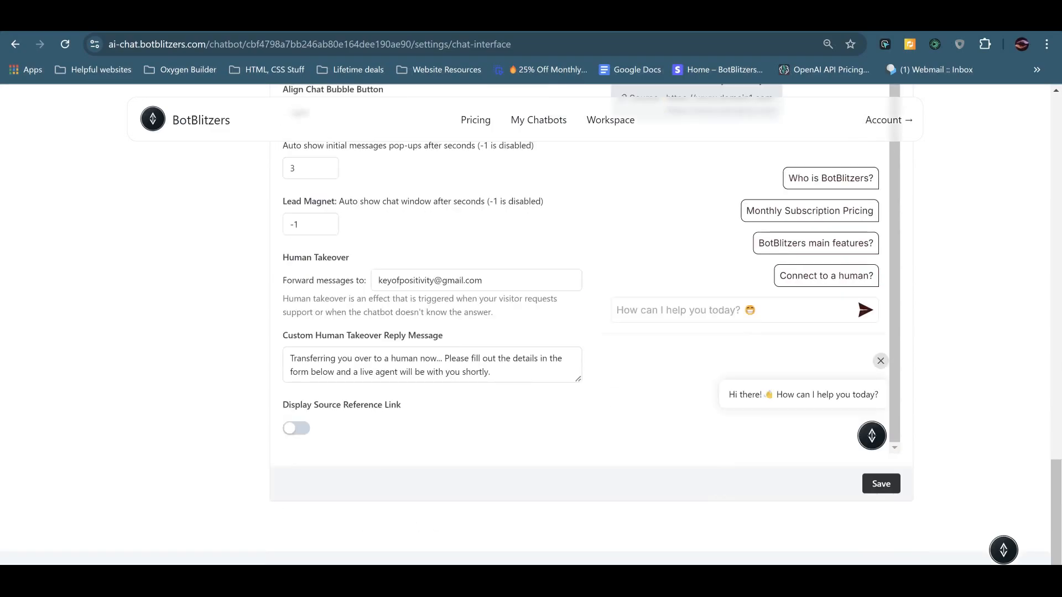
scroll(531, 326, down, 1)
scroll(431, 332, up, 6)
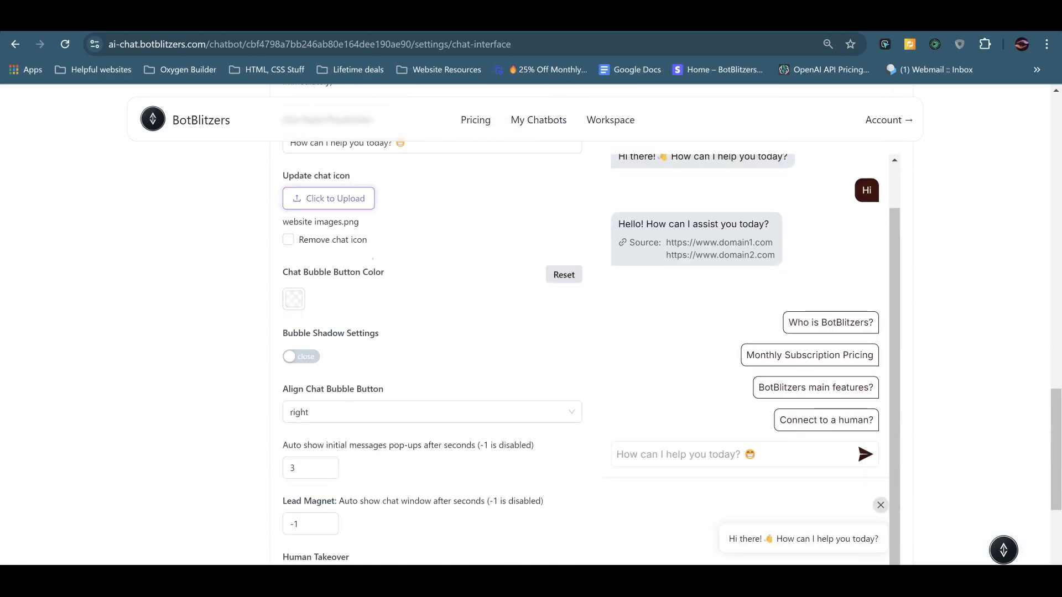
Step: Upload elon_musk_royal_society.jpg from the Downloads folder as the chat icon and check it in the preview
click(329, 198)
click(562, 499)
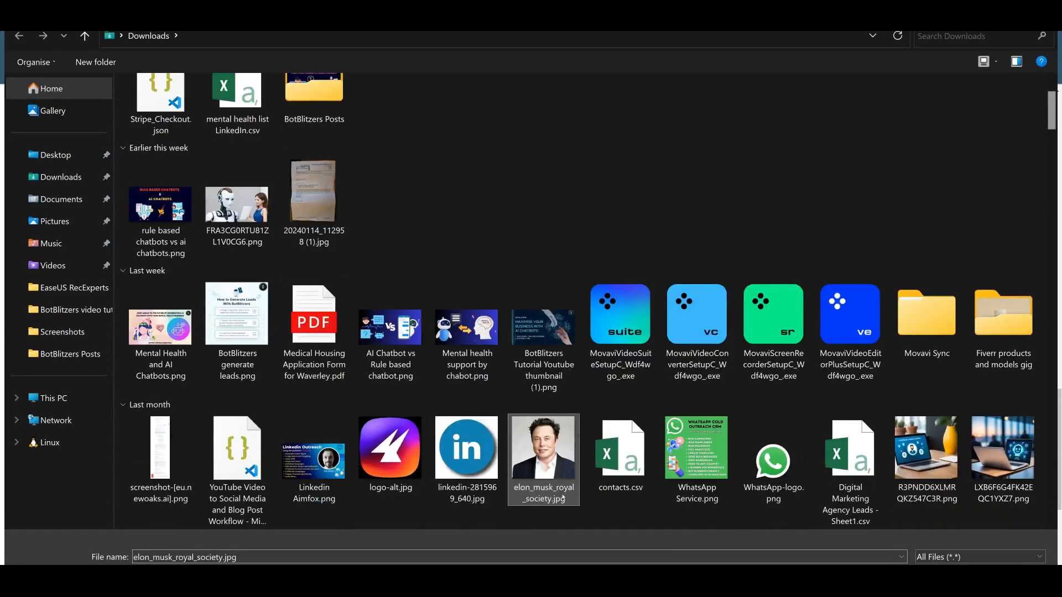
click(949, 580)
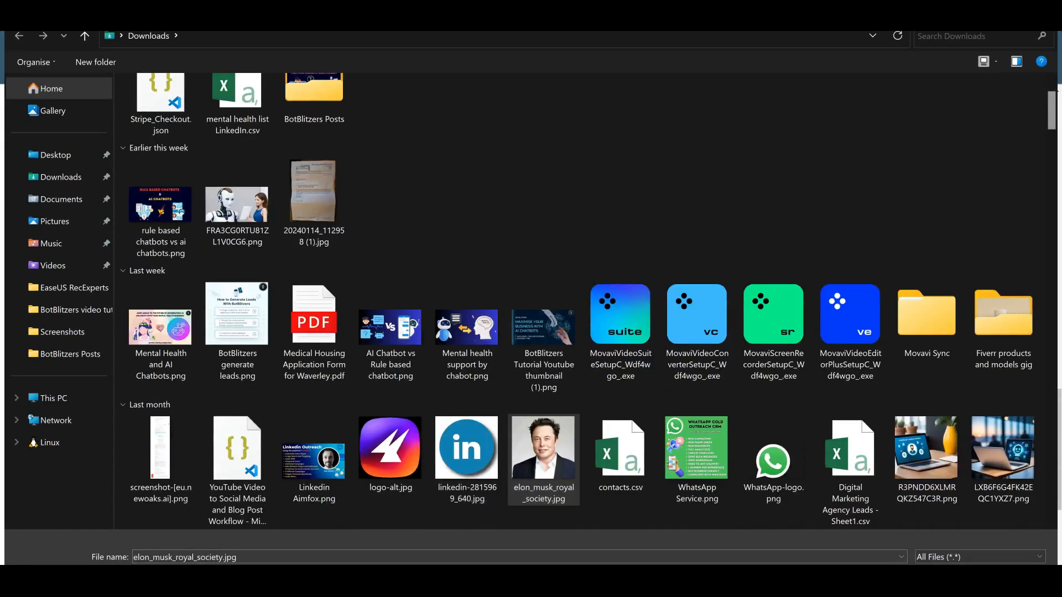
scroll(531, 332, down, 6)
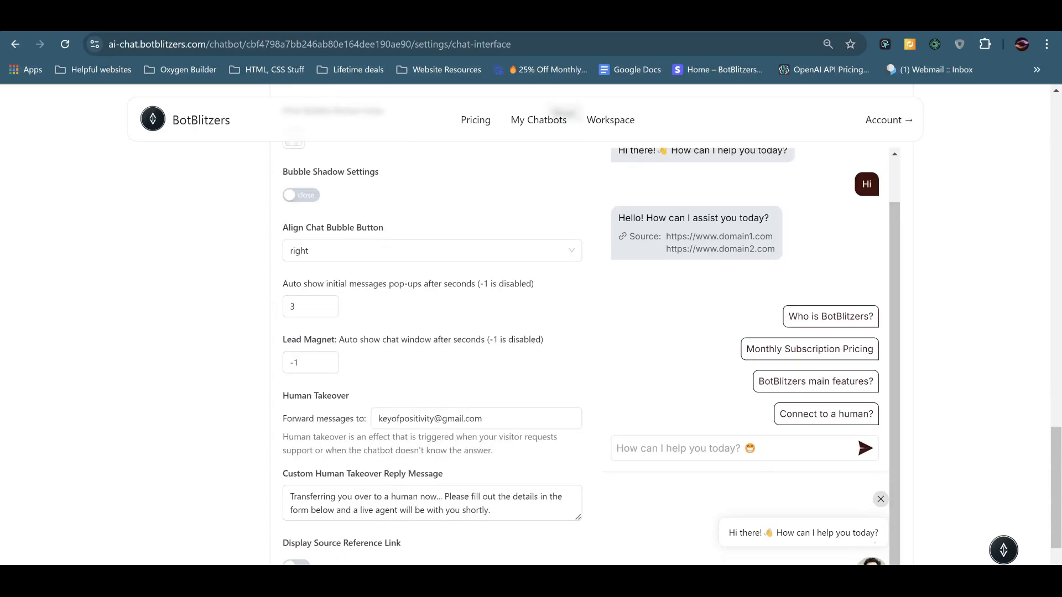
Step: Set the Chat Bubble Button Color to orange #CC640D with 99% opacity
scroll(531, 332, up, 9)
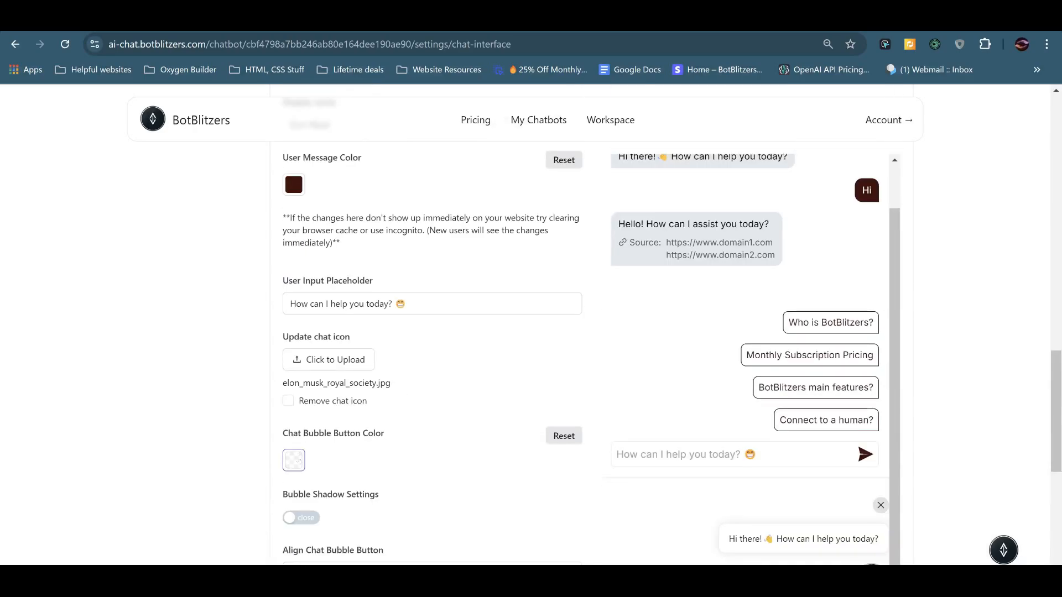
click(294, 460)
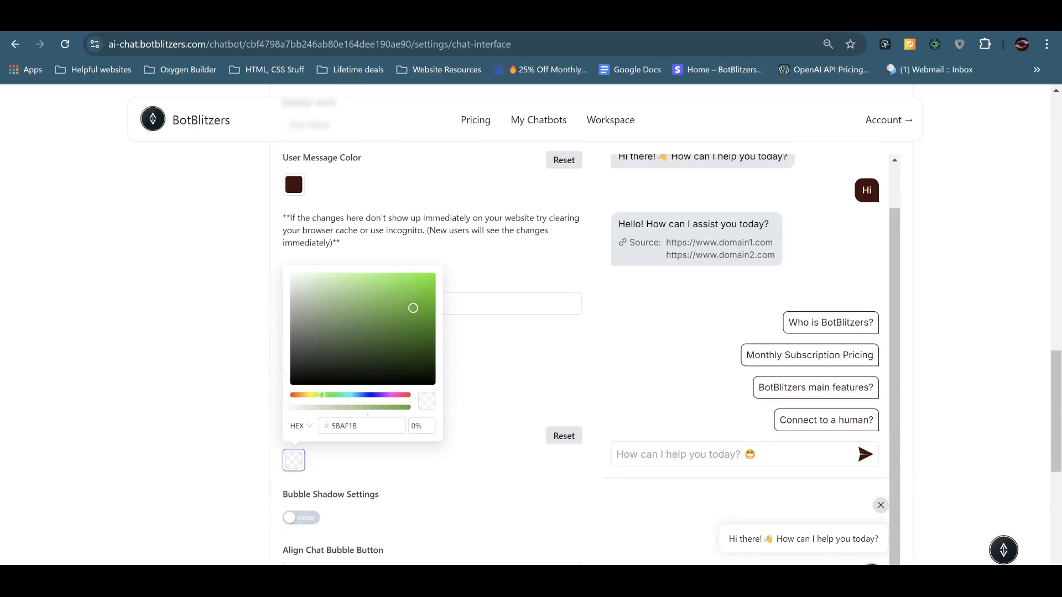
drag(385, 407, 409, 408)
drag(349, 360, 401, 314)
click(516, 378)
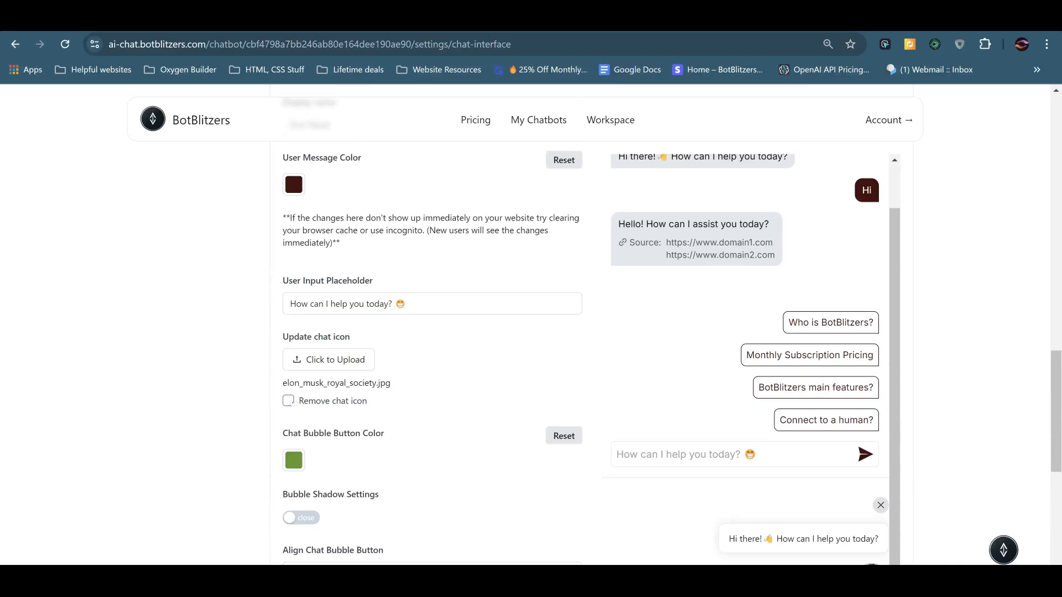
click(294, 460)
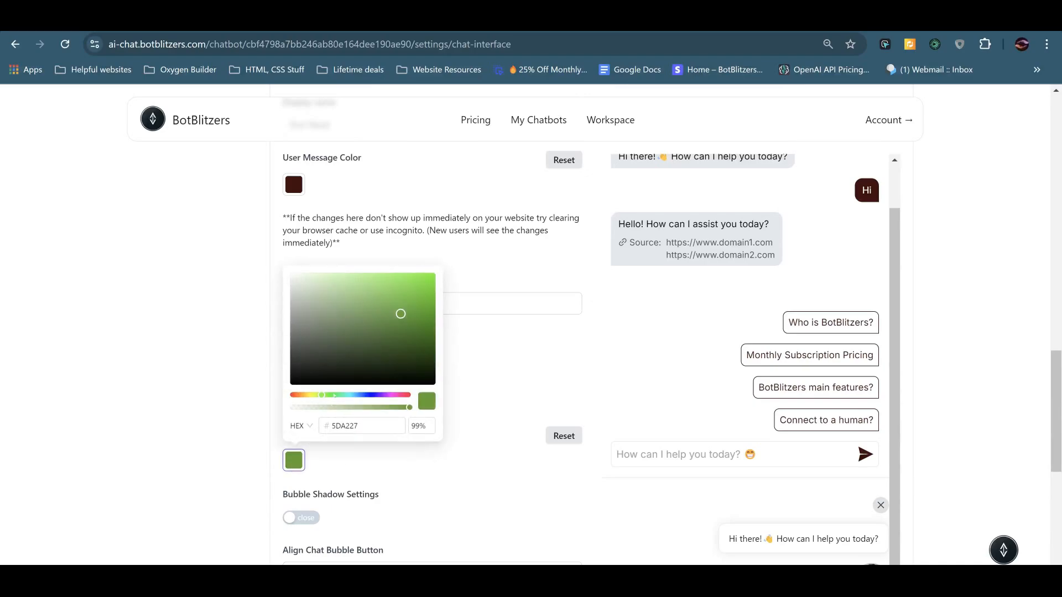
drag(310, 396, 299, 395)
drag(401, 314, 426, 296)
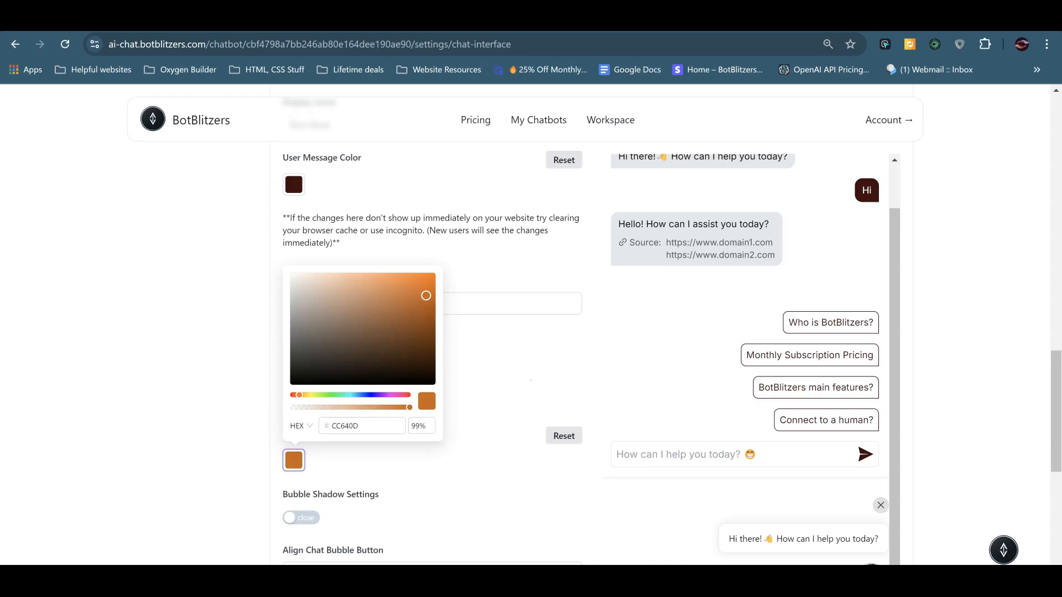
click(530, 381)
Step: Enable the option to remove the chat icon from the chat bubble button
scroll(530, 381, down, 8)
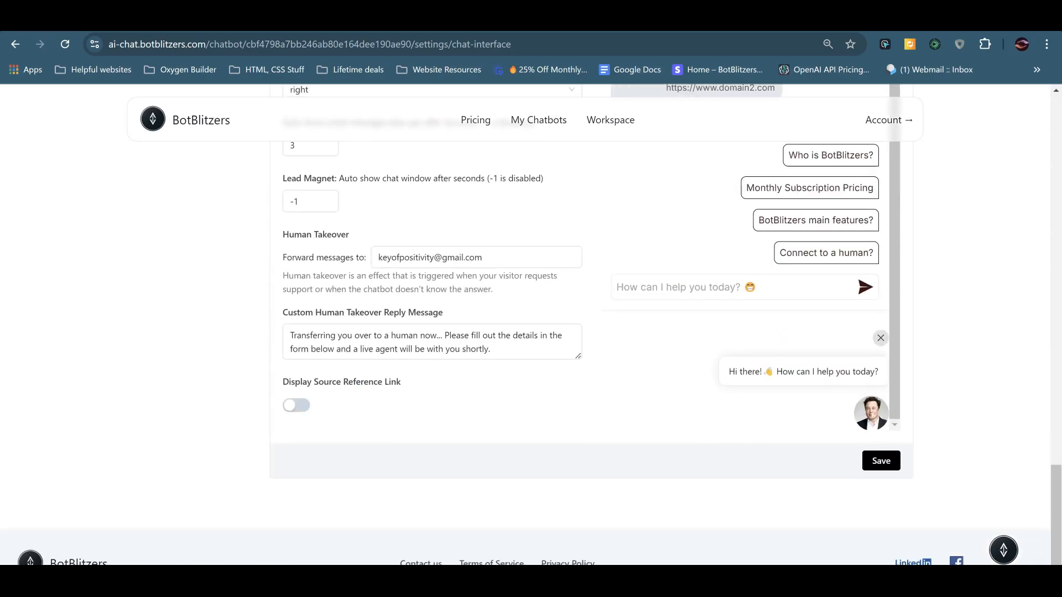
scroll(292, 170, up, 9)
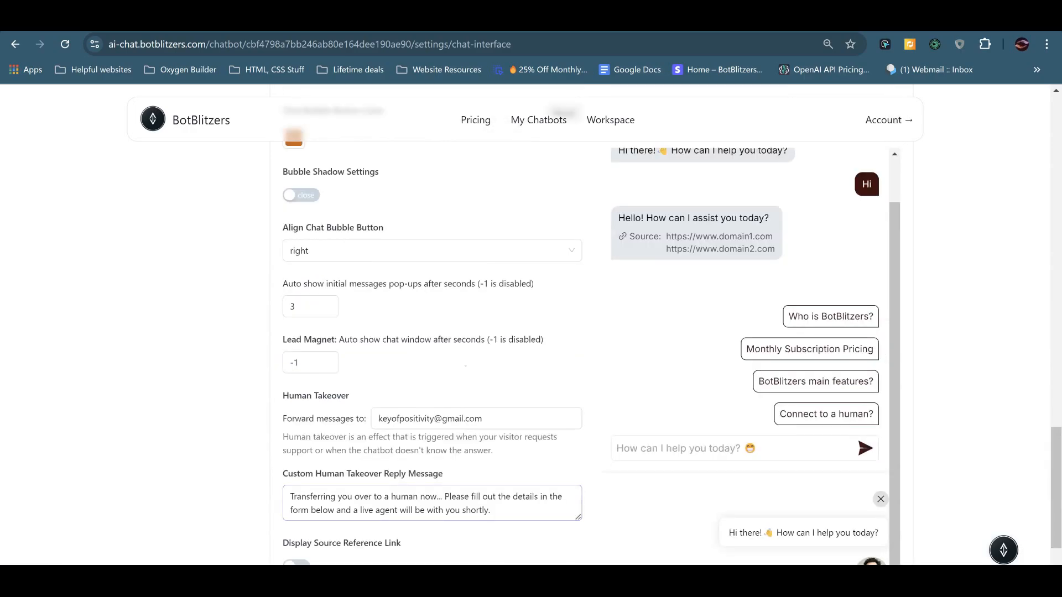
click(289, 401)
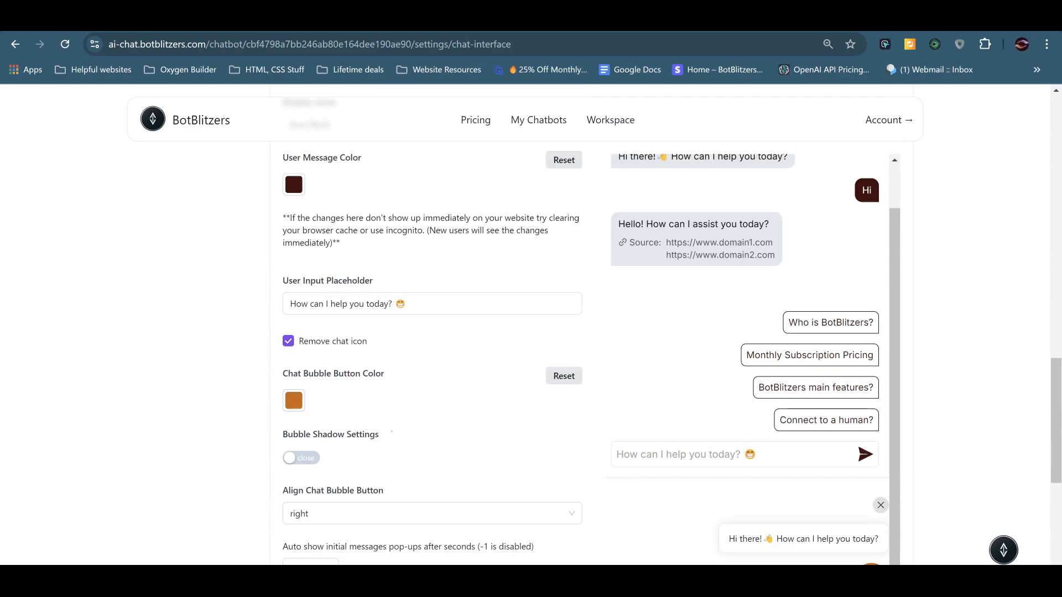
Step: Turn on the Bubble Shadow Settings for the chat bubble button
scroll(292, 169, down, 3)
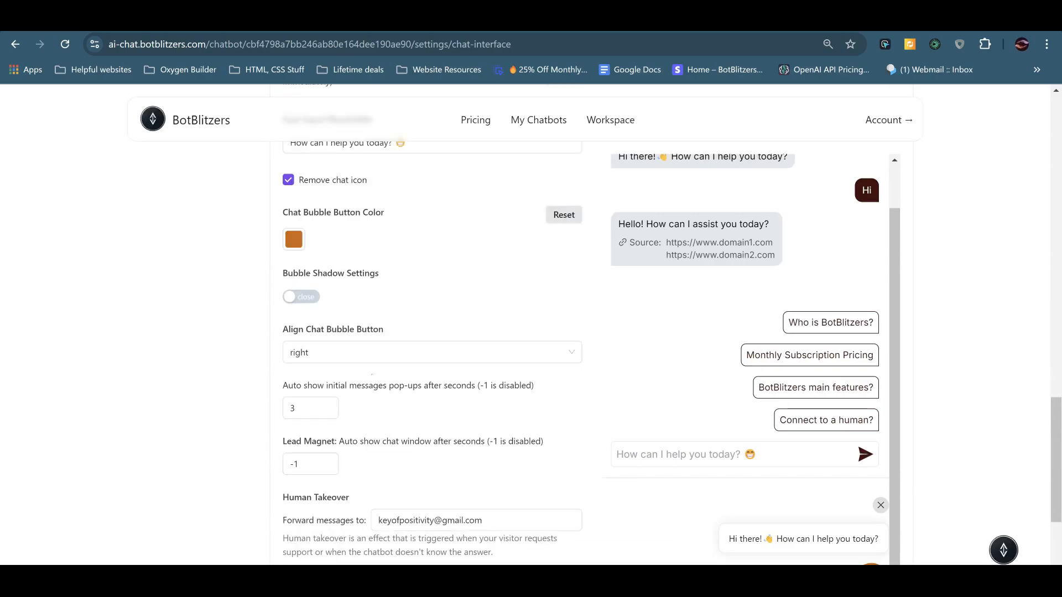
click(307, 298)
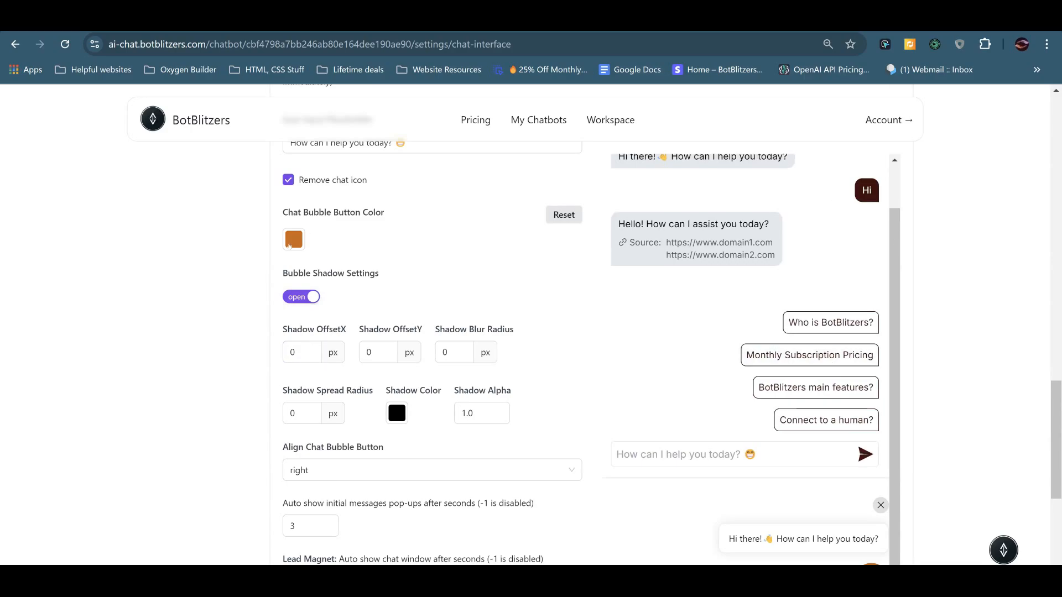
scroll(292, 317, up, 6)
scroll(553, 326, down, 9)
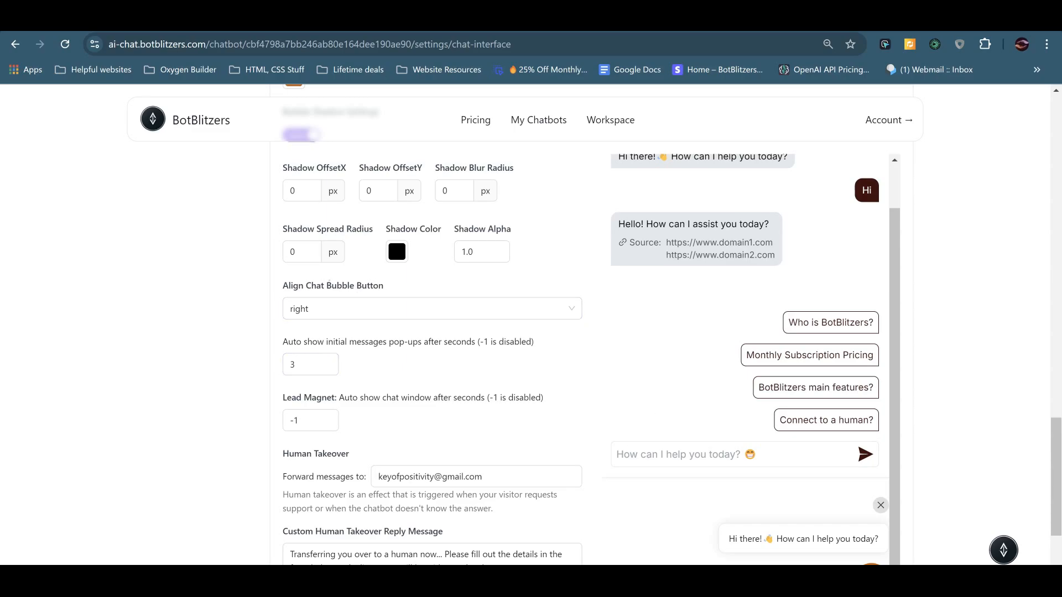
scroll(331, 332, up, 3)
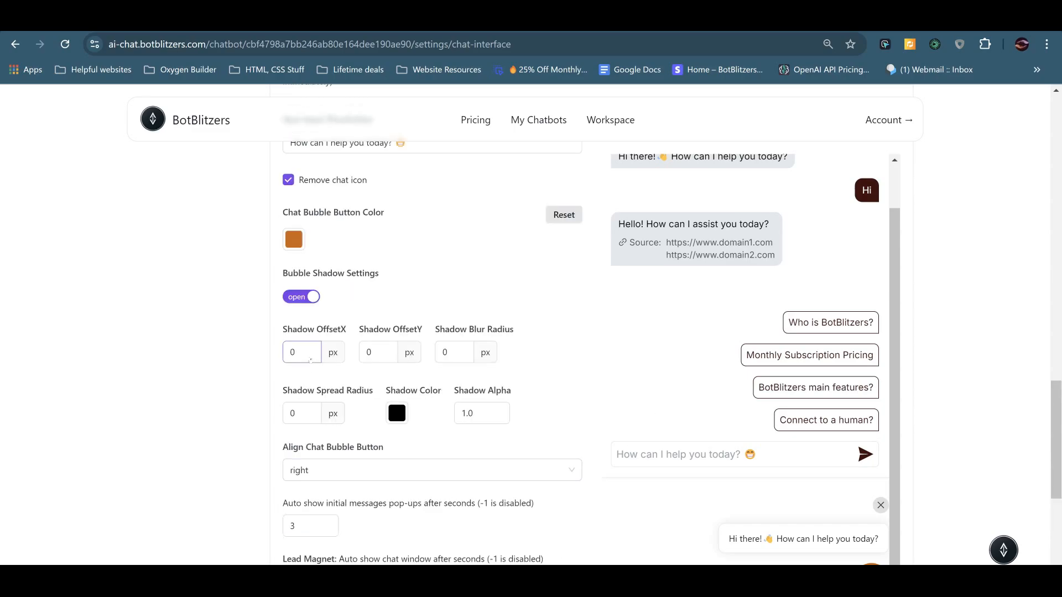
Step: Set the bubble's Shadow OffsetX to 2 px, Shadow OffsetY to 2 px and Shadow Blur Radius to 3 px
double_click(292, 352)
text(2)
double_click(369, 352)
text(2)
double_click(443, 352)
text(3)
Step: Set the bubble's Shadow Color to dark grey RGB 30, 29, 29 and check the bubble button in the preview
click(394, 413)
drag(397, 285, 398, 325)
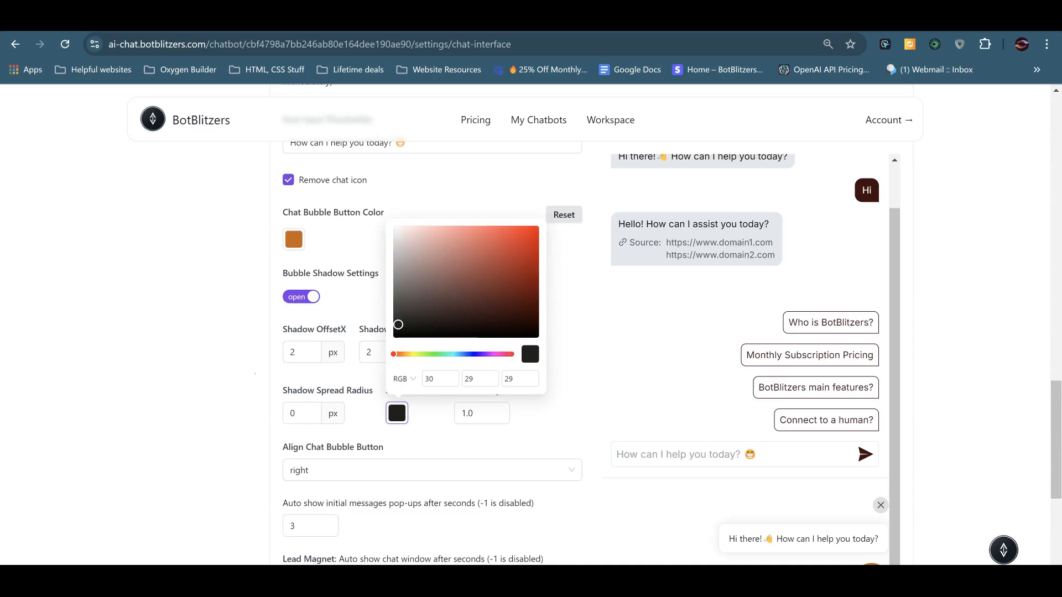
scroll(529, 339, down, 6)
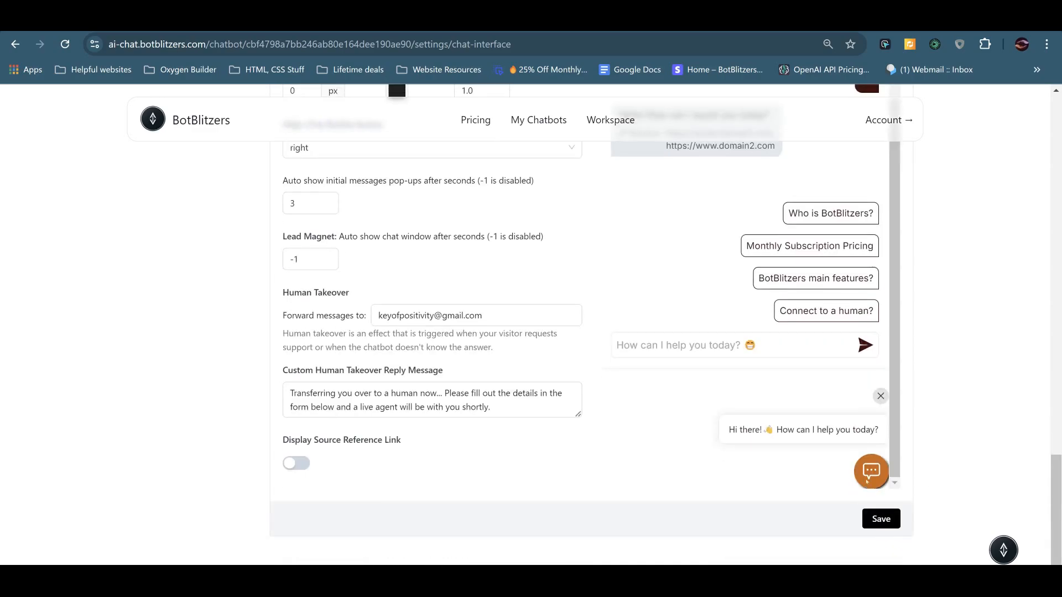
scroll(529, 339, down, 1)
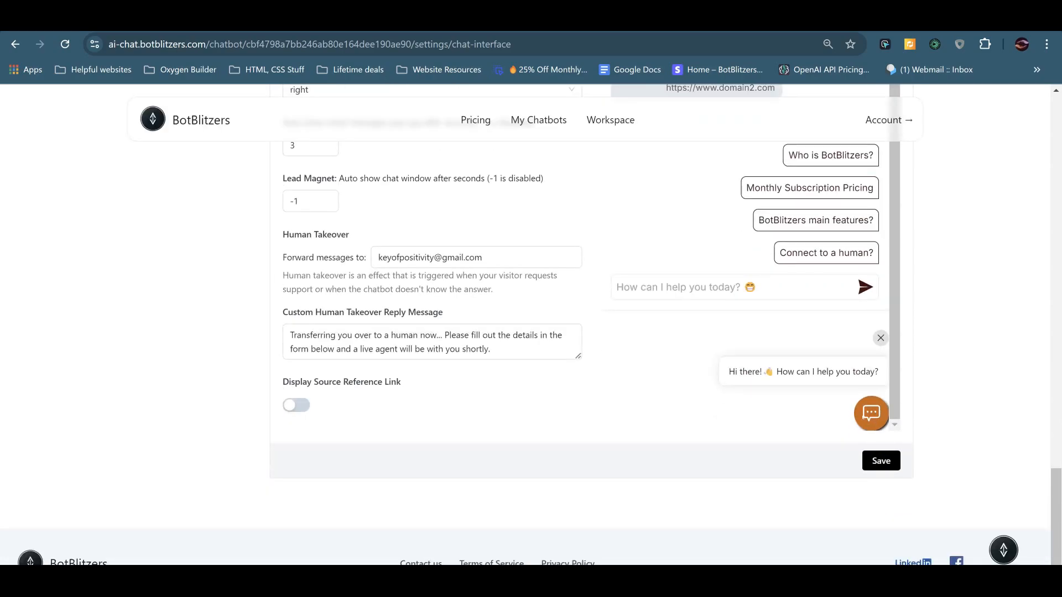
Step: Try the left alignment for the chat bubble button, and restore the right alignment
scroll(529, 340, up, 3)
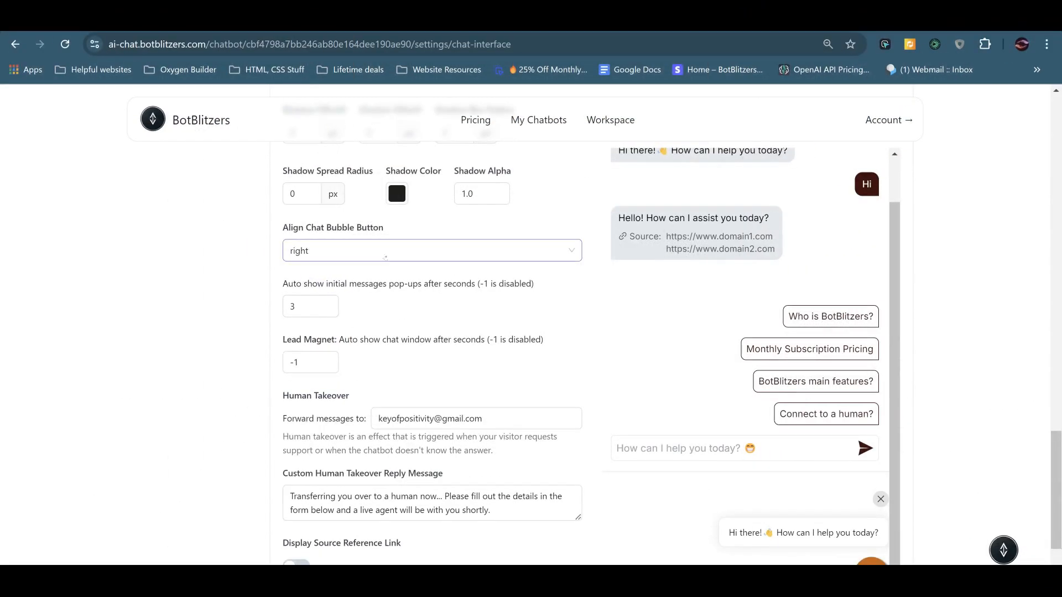
click(387, 252)
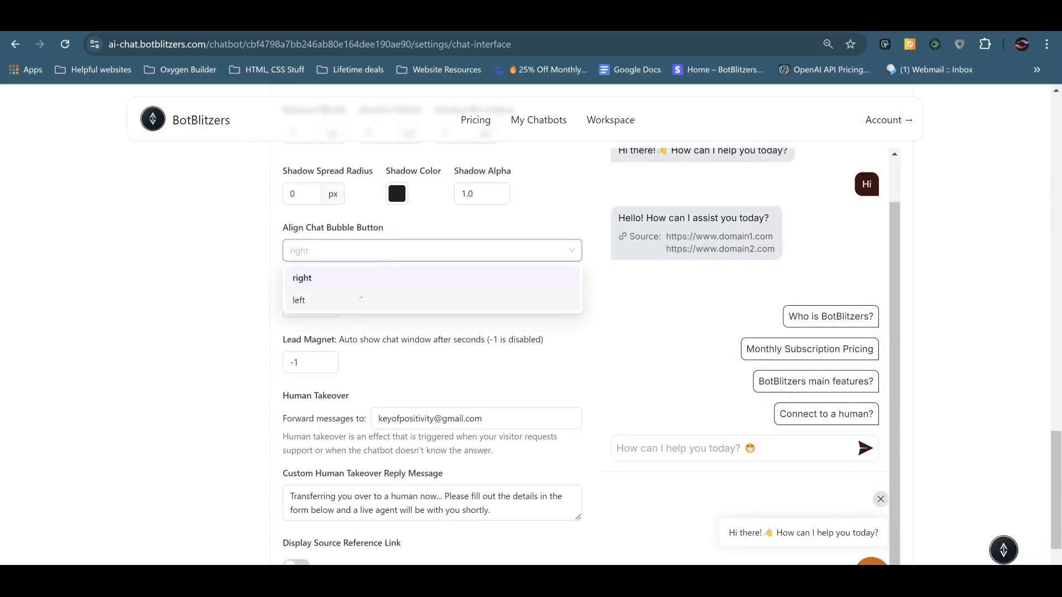
click(358, 301)
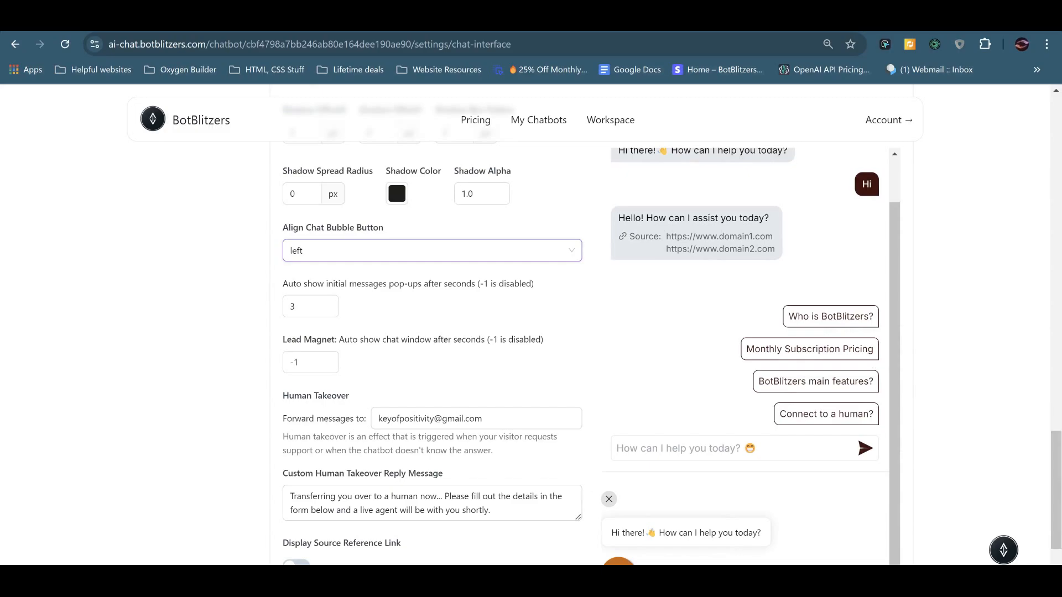
click(347, 253)
click(347, 278)
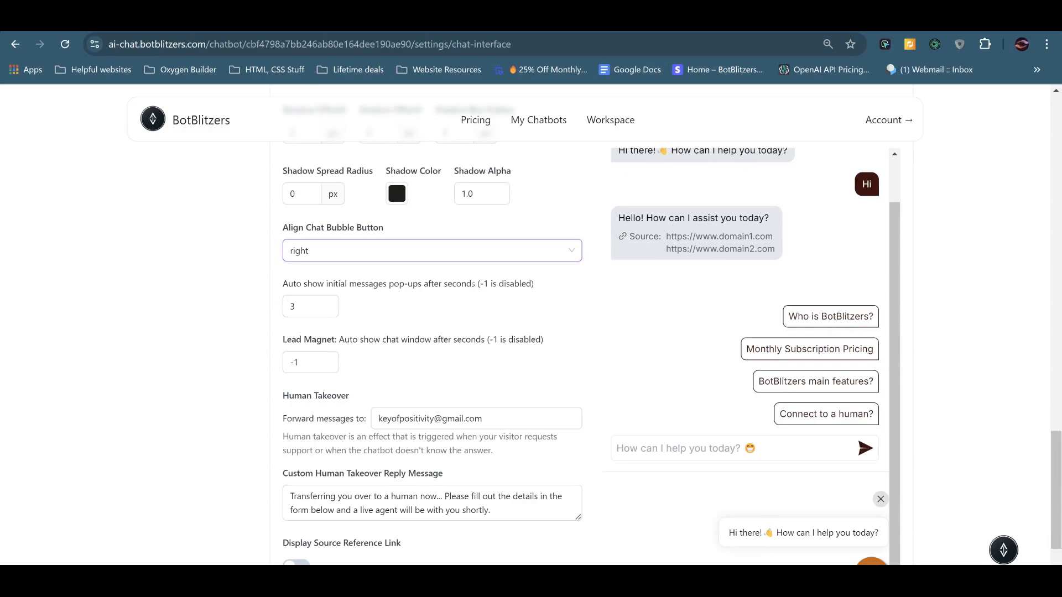
Step: Set the initial message pop-ups to show automatically after 5 seconds
scroll(395, 178, down, 3)
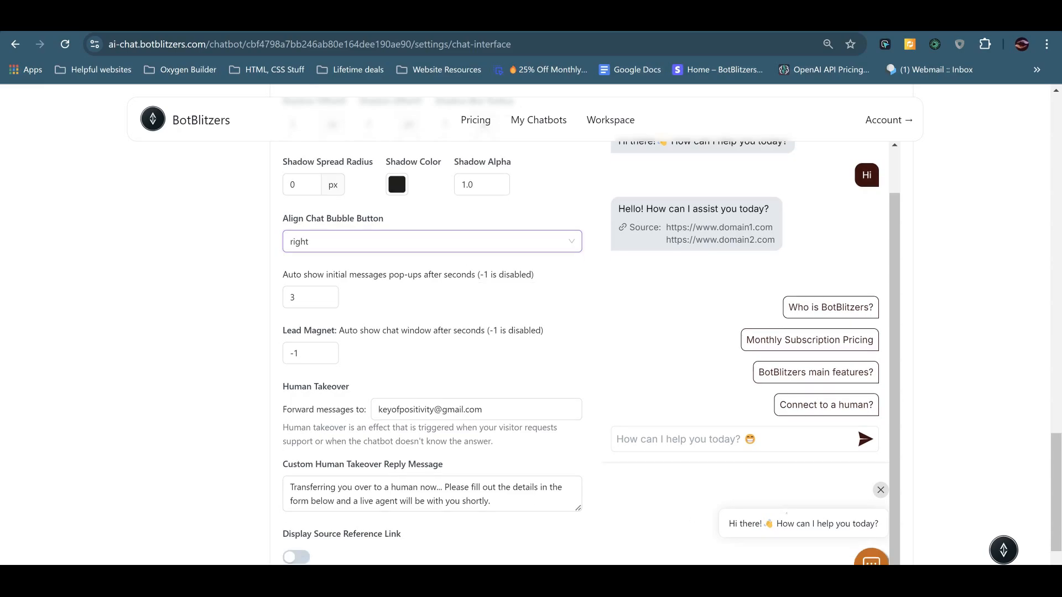
drag(735, 372, 876, 371)
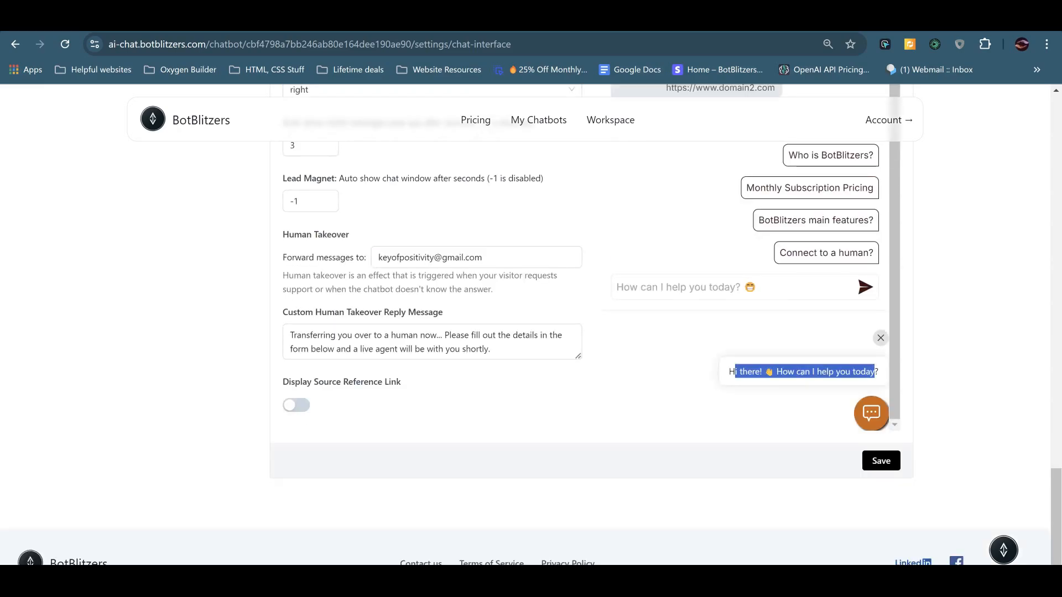
scroll(663, 331, up, 3)
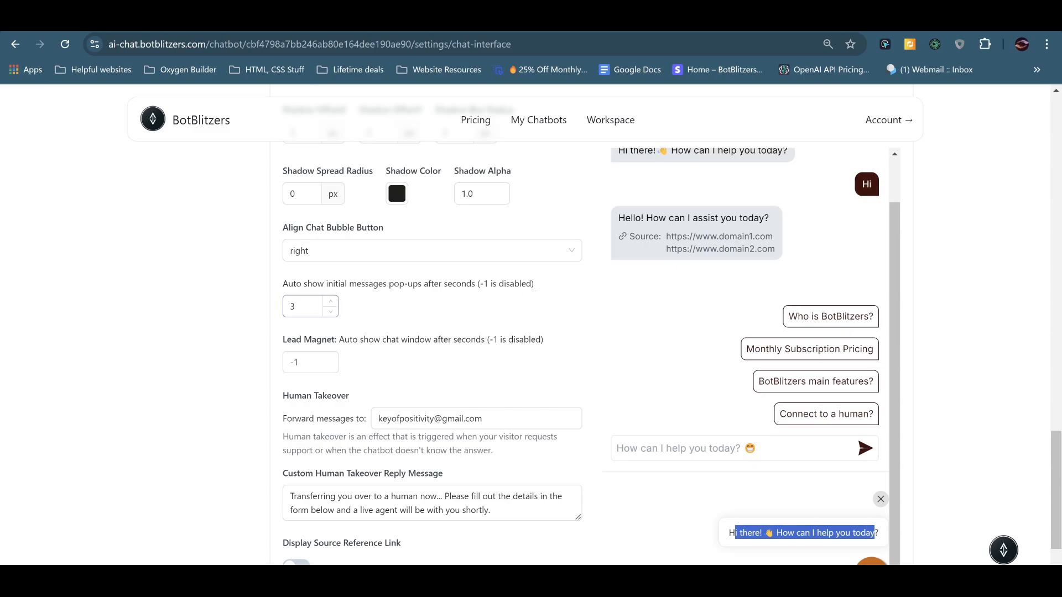
double_click(299, 306)
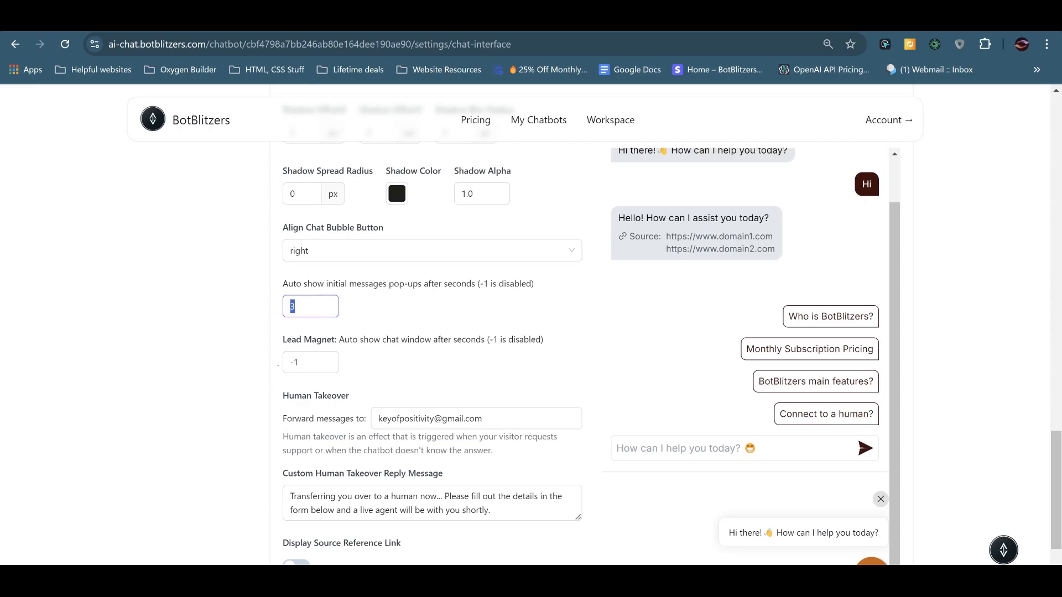
text(5)
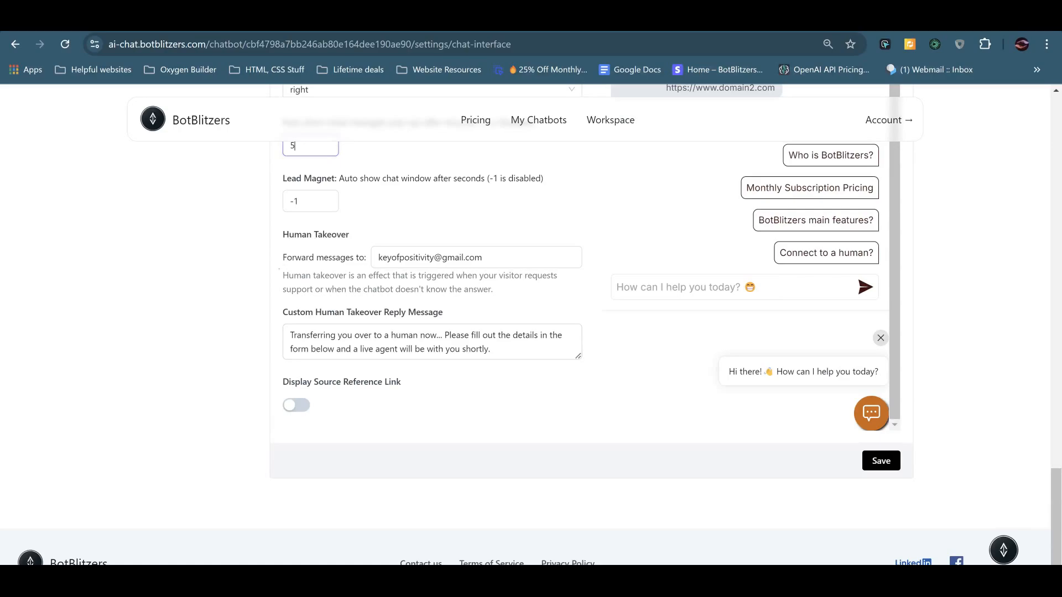
Step: Review the Human Takeover forwarding e-mail and the Custom Human Takeover Reply Message
drag(484, 257, 359, 276)
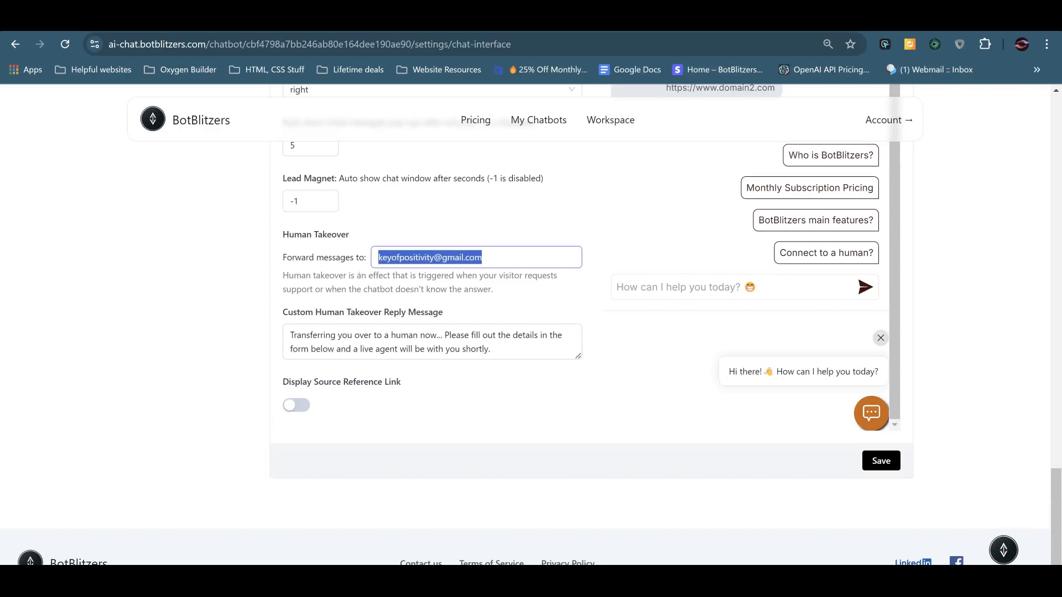
click(465, 258)
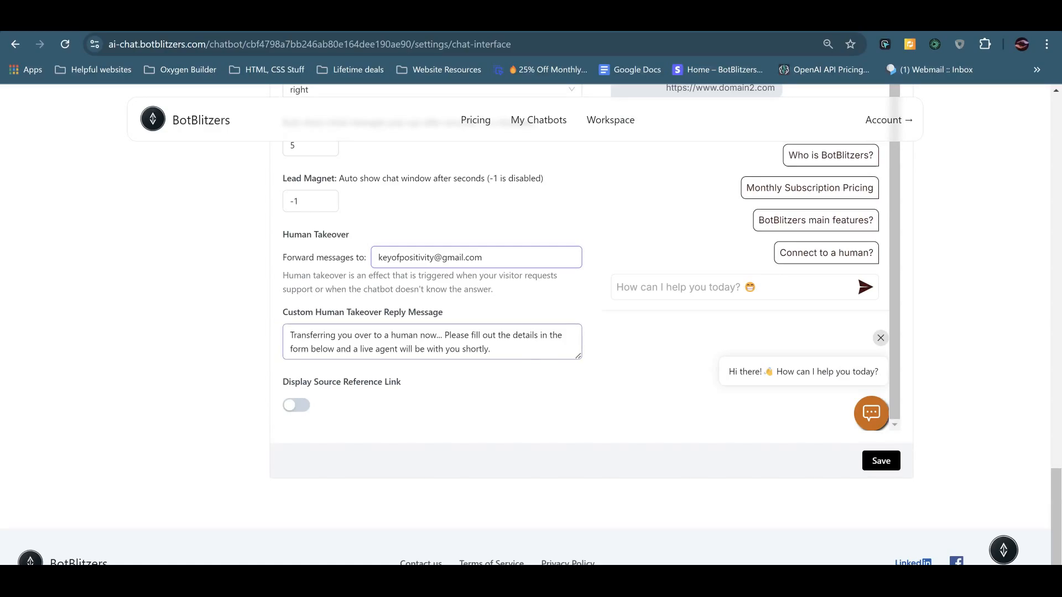
drag(483, 258, 382, 258)
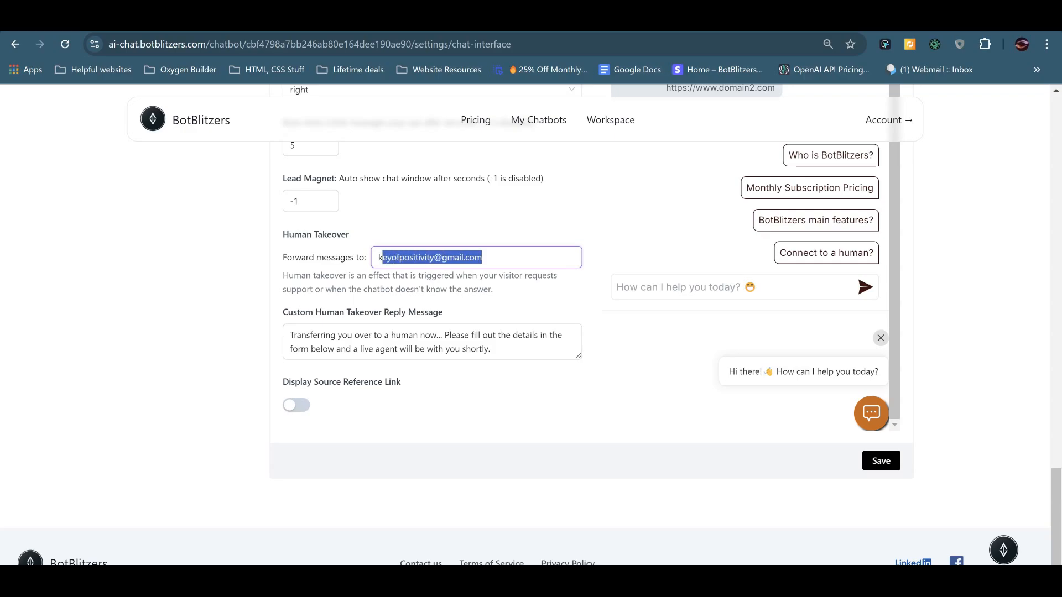
click(401, 335)
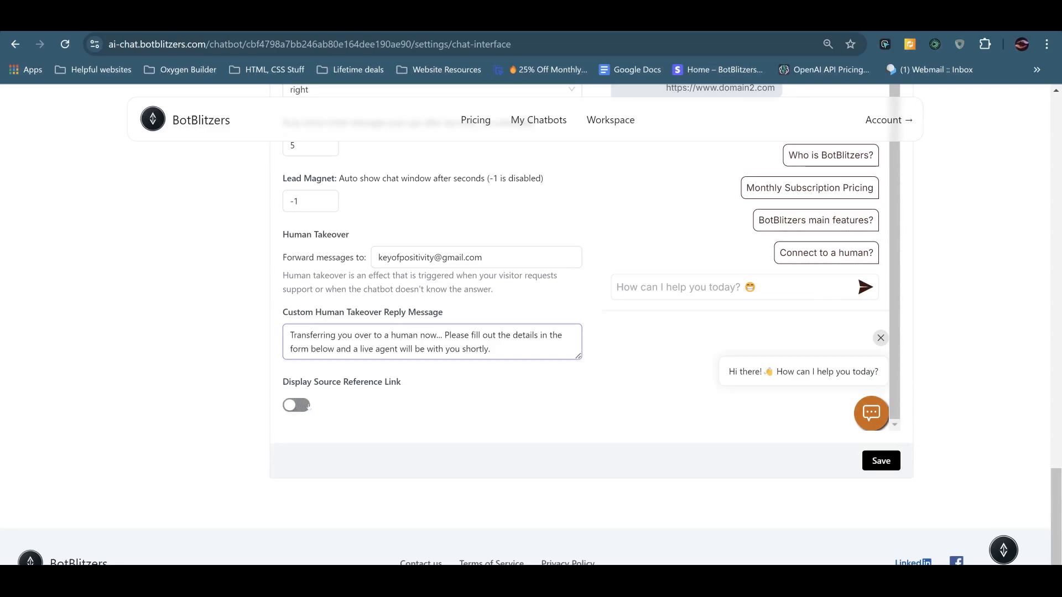
Step: Turn on Display Source Reference Link and look over its label and colour options and the chat preview
click(307, 406)
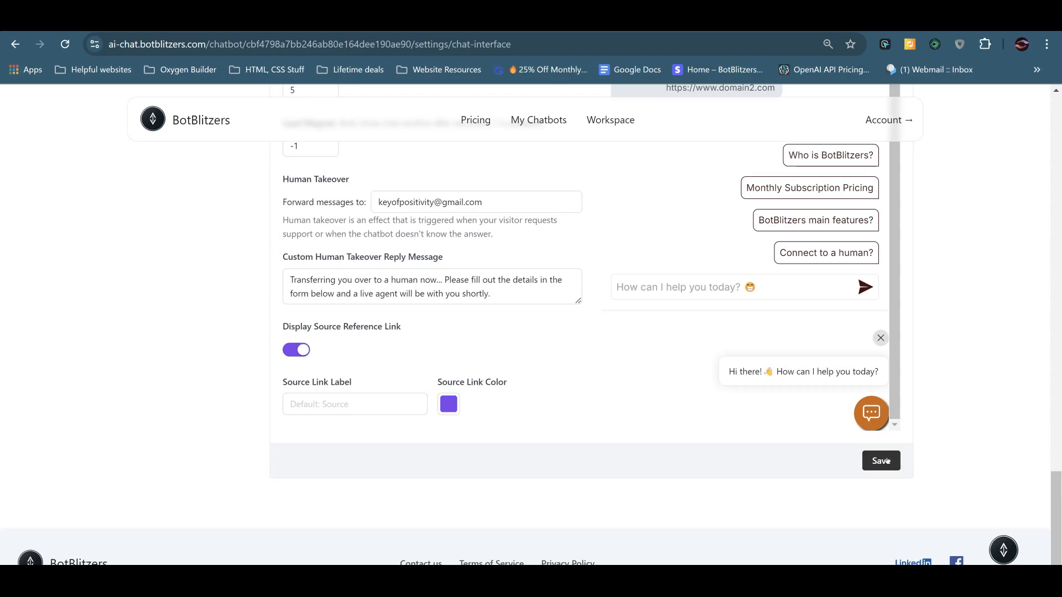
scroll(747, 257, up, 1)
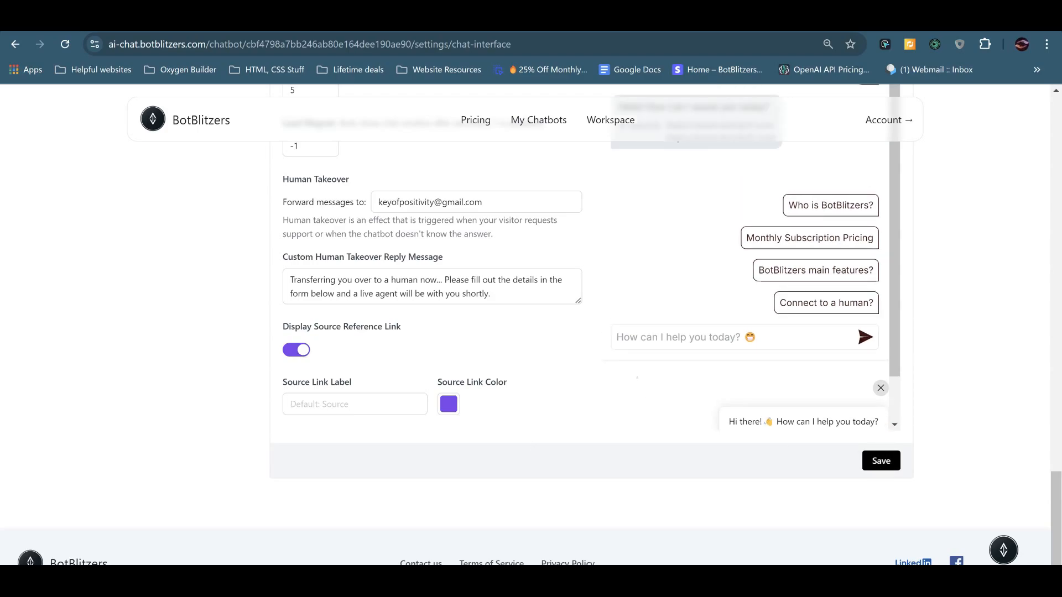
scroll(747, 257, down, 1)
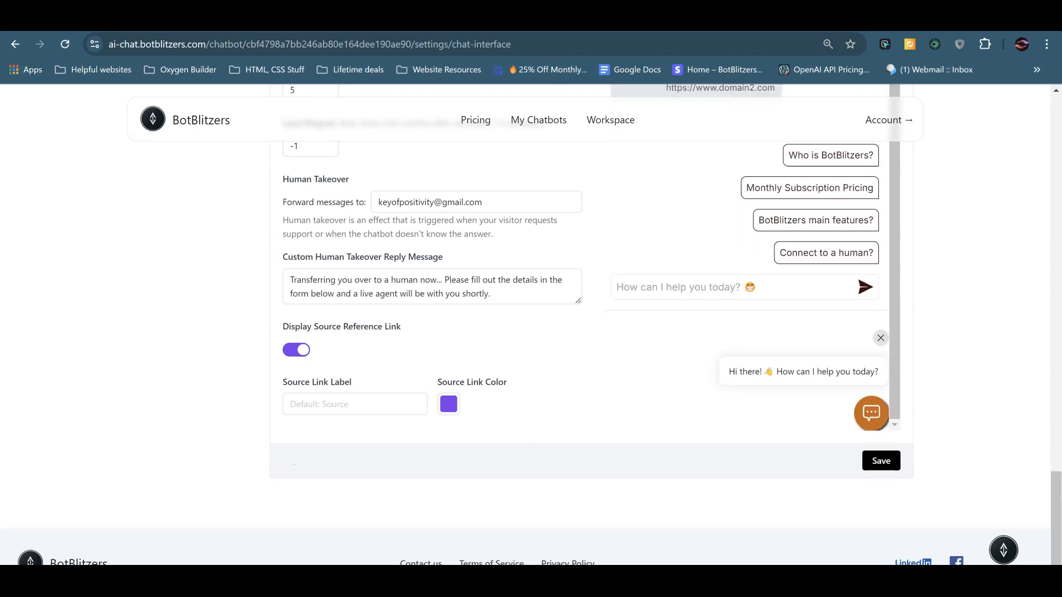
scroll(176, 461, up, 10)
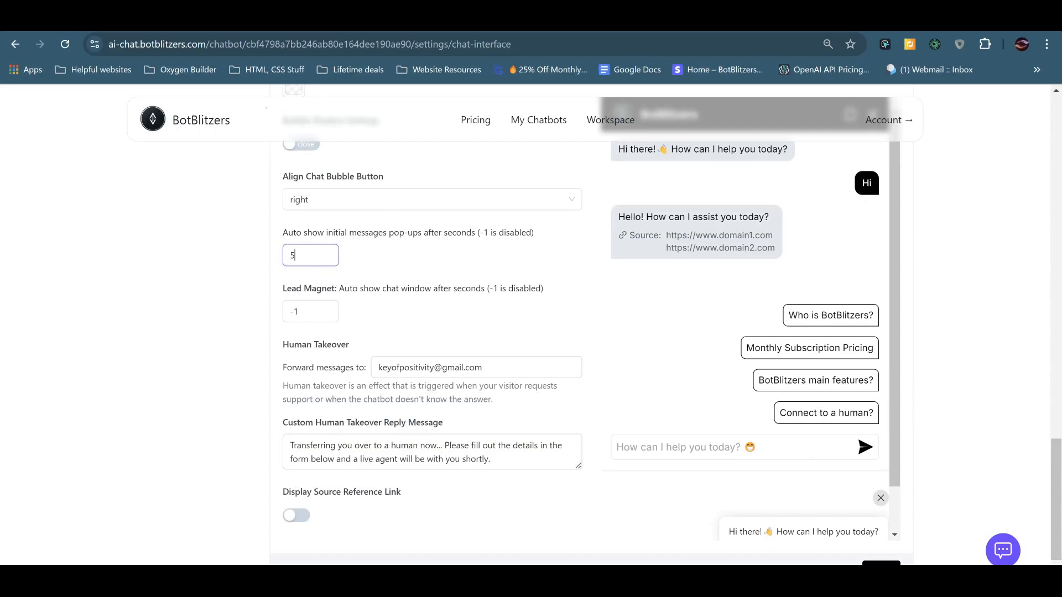
Step: Save the chat interface settings and open botblitzers.com in a new browser tab
scroll(745, 354, down, 1)
click(881, 562)
key(ctrl+t)
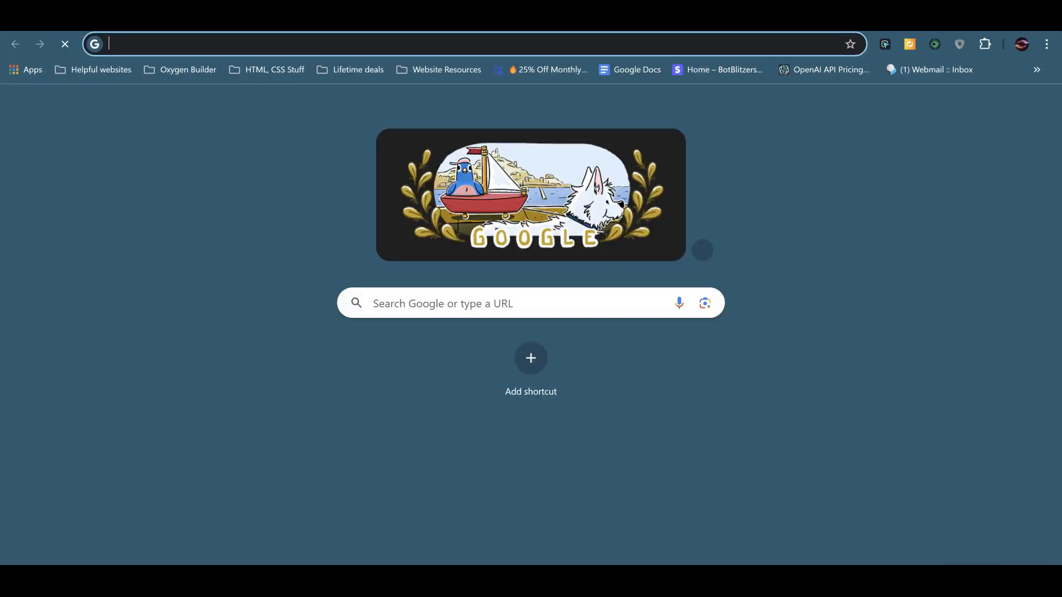
text(bo)
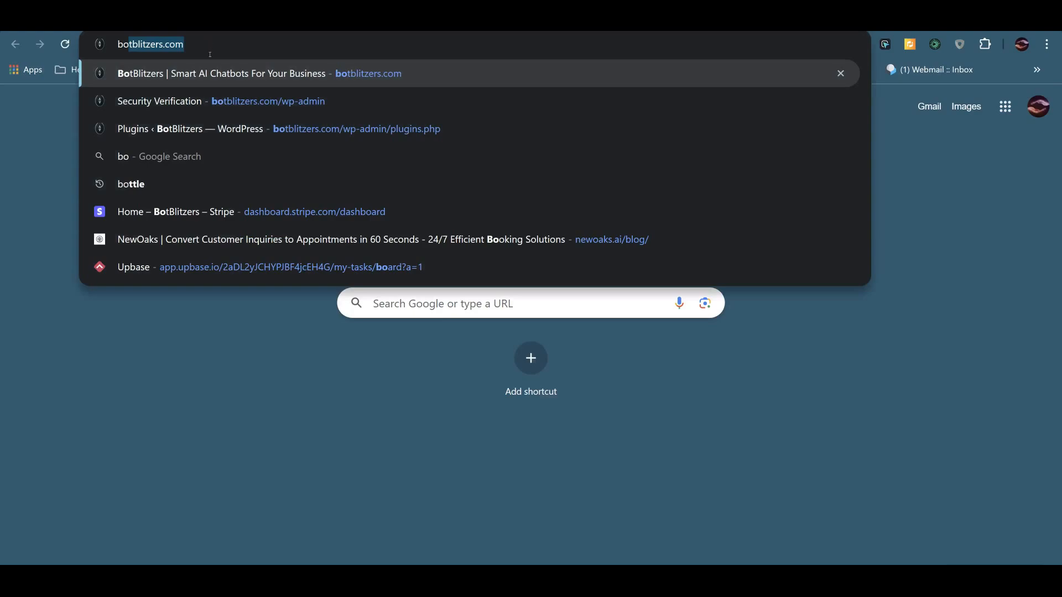
key(Return)
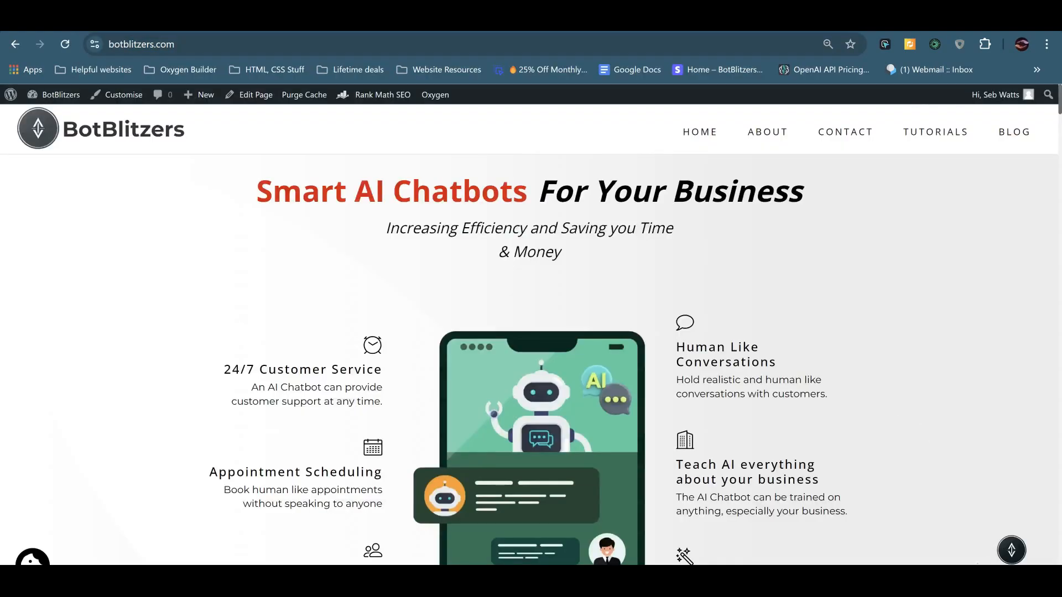
Step: Check the initial message pop-up on the BotBlitzers homepage while moving through the page, and dismiss it
scroll(531, 332, down, 6)
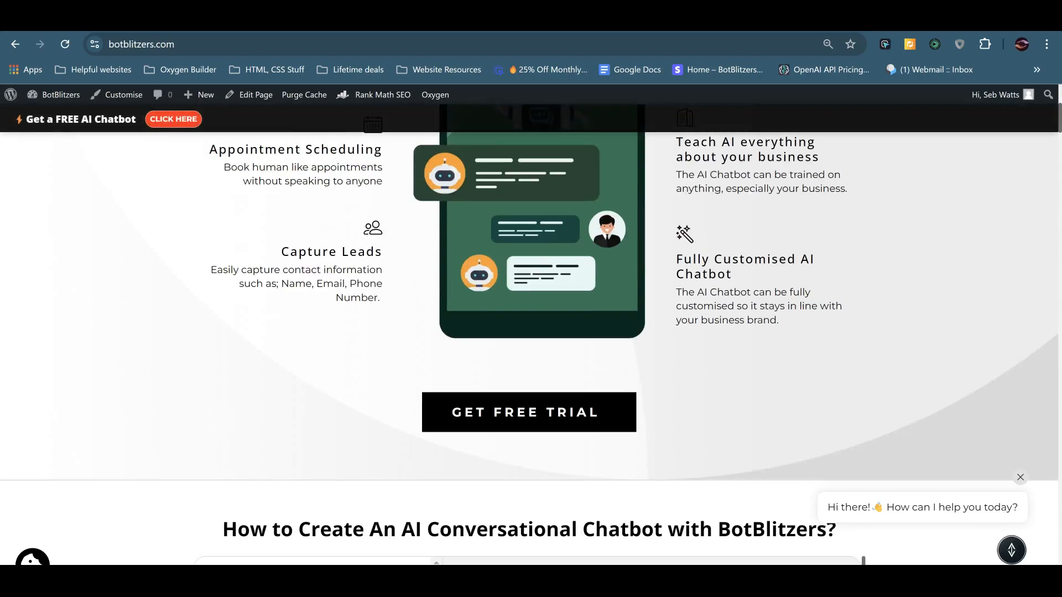
scroll(896, 467, up, 6)
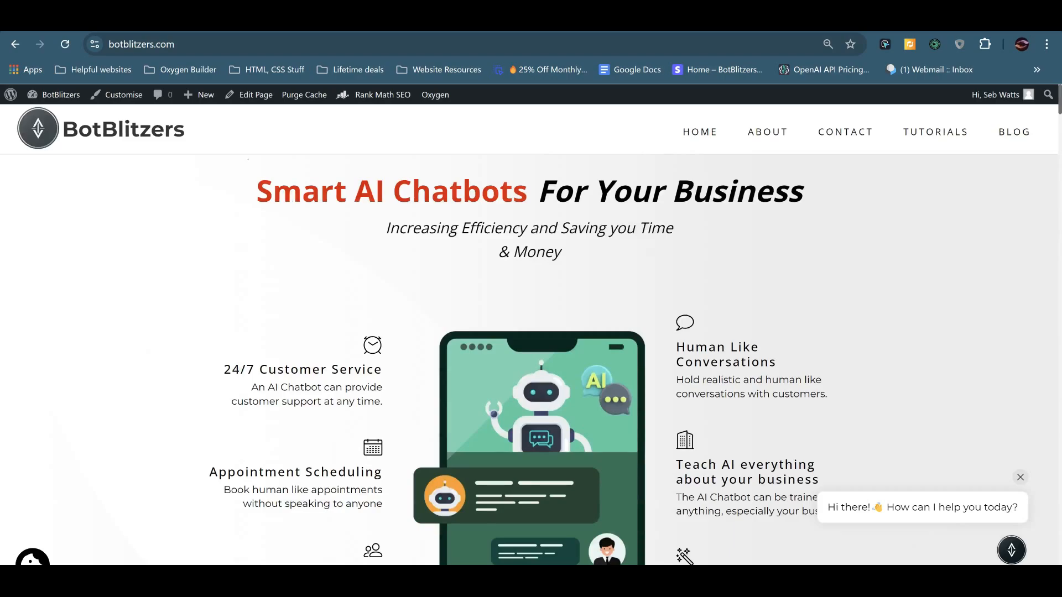
click(1021, 478)
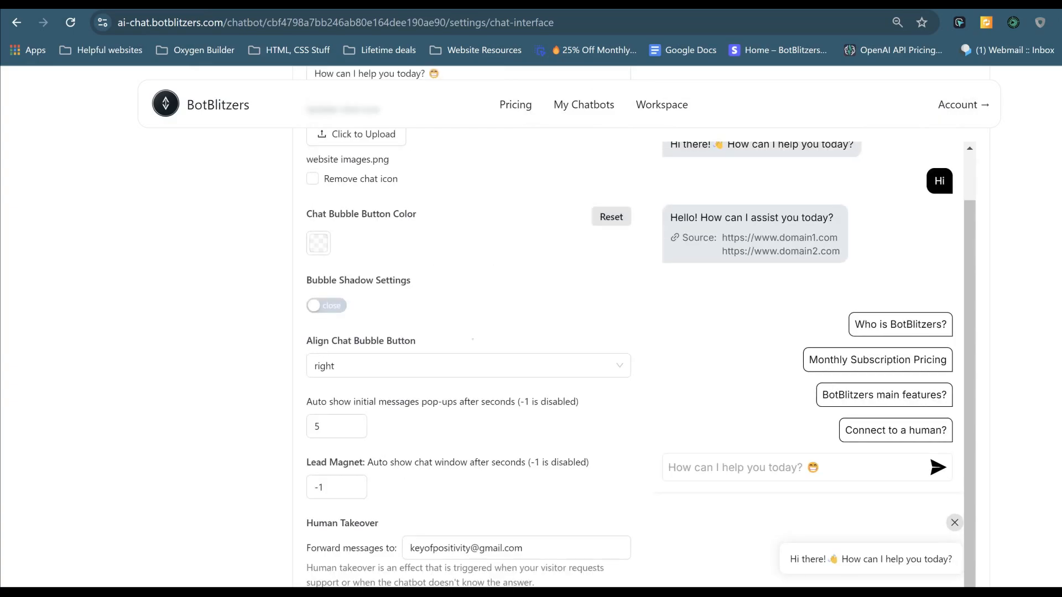
Step: Disable the automatic initial message pop-ups in the chat interface settings by setting their delay to -1
scroll(468, 343, down, 3)
click(331, 252)
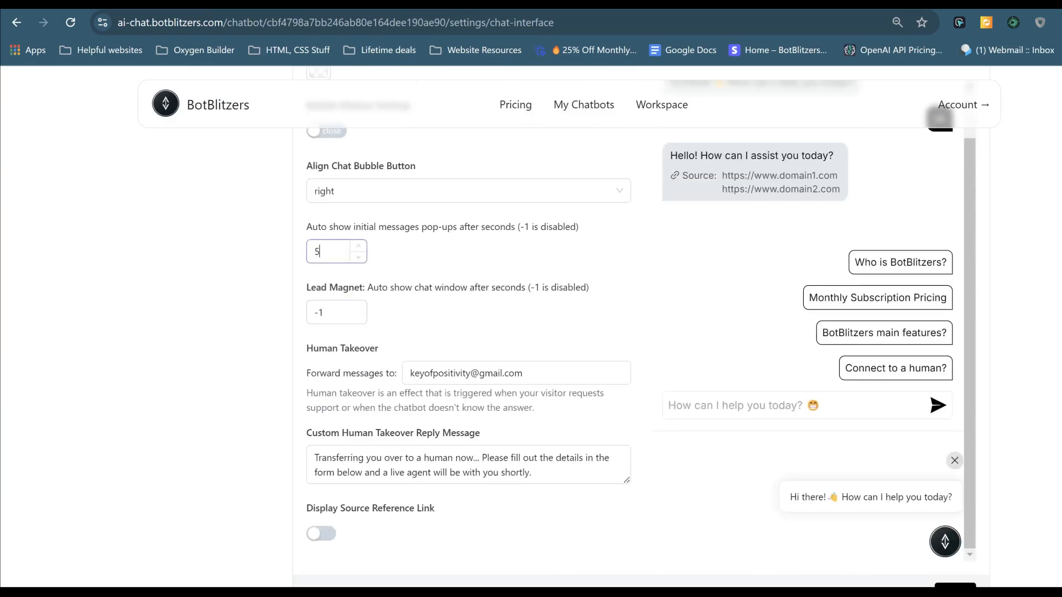
key(BackSpace)
text(-1)
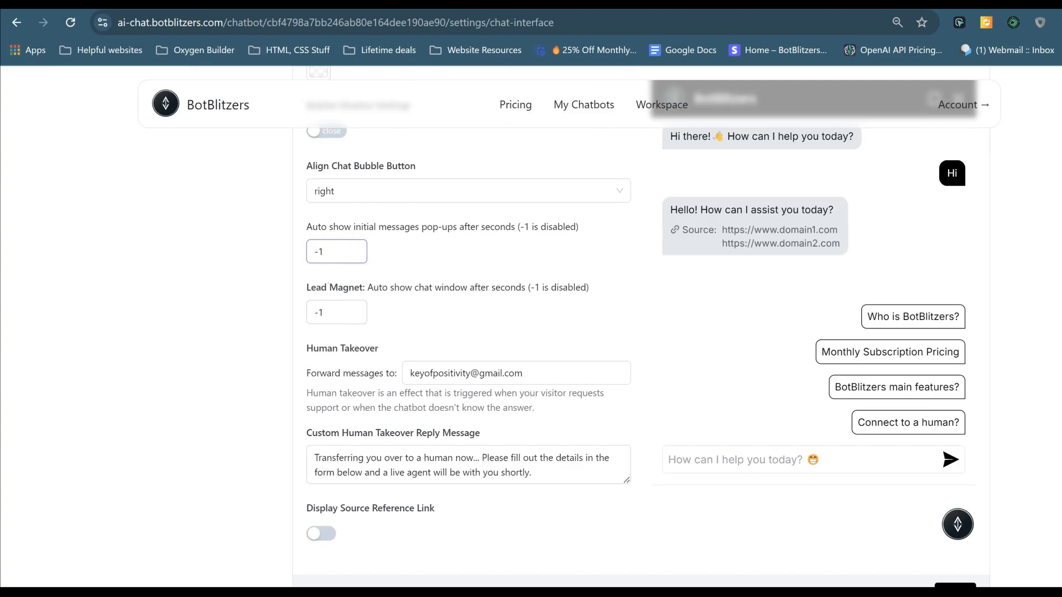
Step: Set the Lead Magnet to auto show the chat window after 3 seconds and save the chat interface settings
key(Tab)
text(3)
scroll(636, 331, down, 2)
click(965, 477)
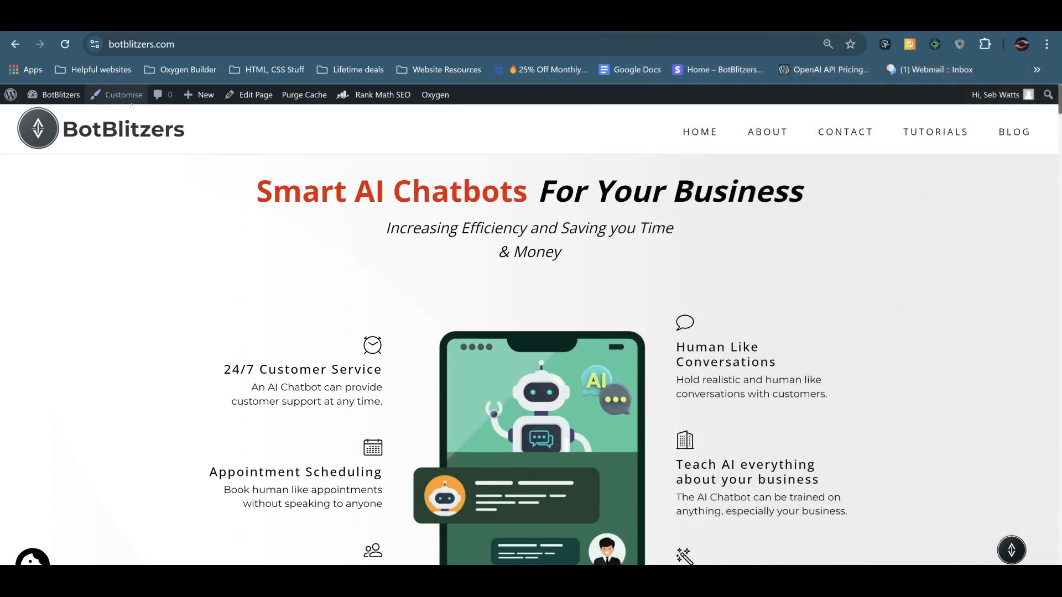
Step: Reload the BotBlitzers homepage to check the automatic opening of the chat window
click(67, 48)
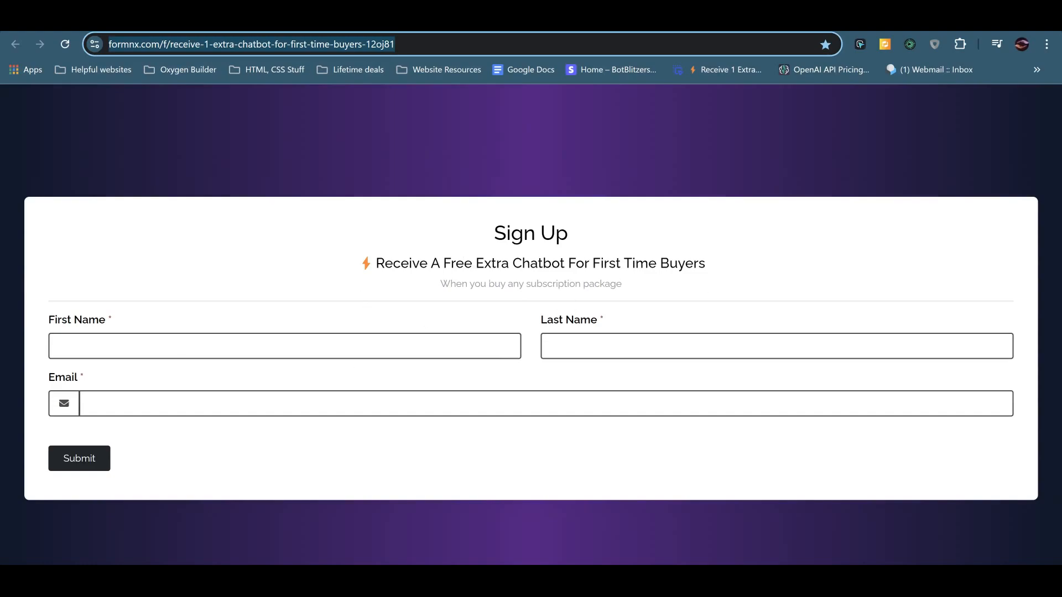
drag(376, 263, 648, 263)
click(648, 263)
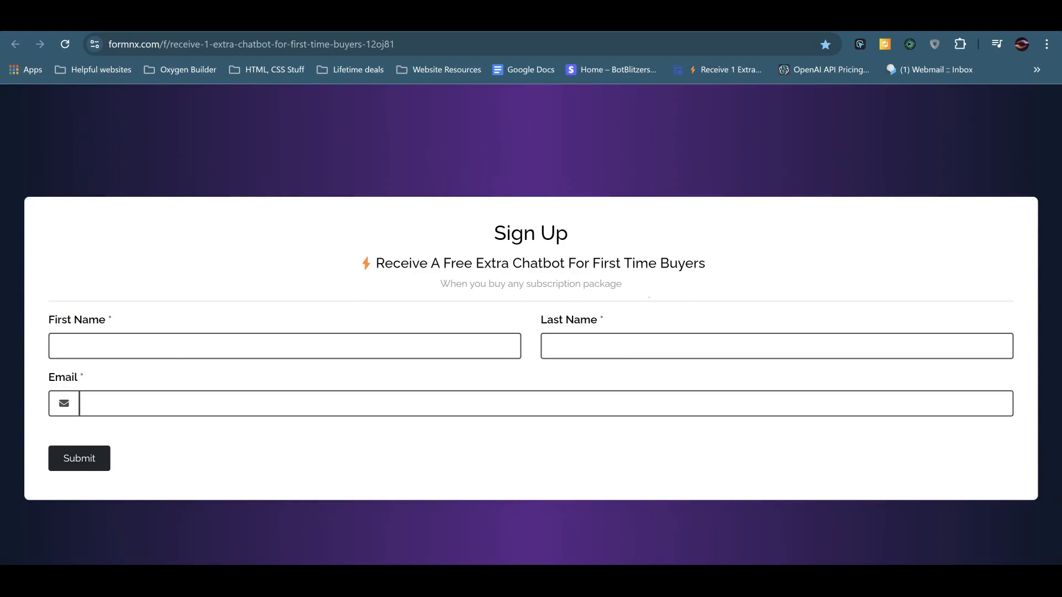